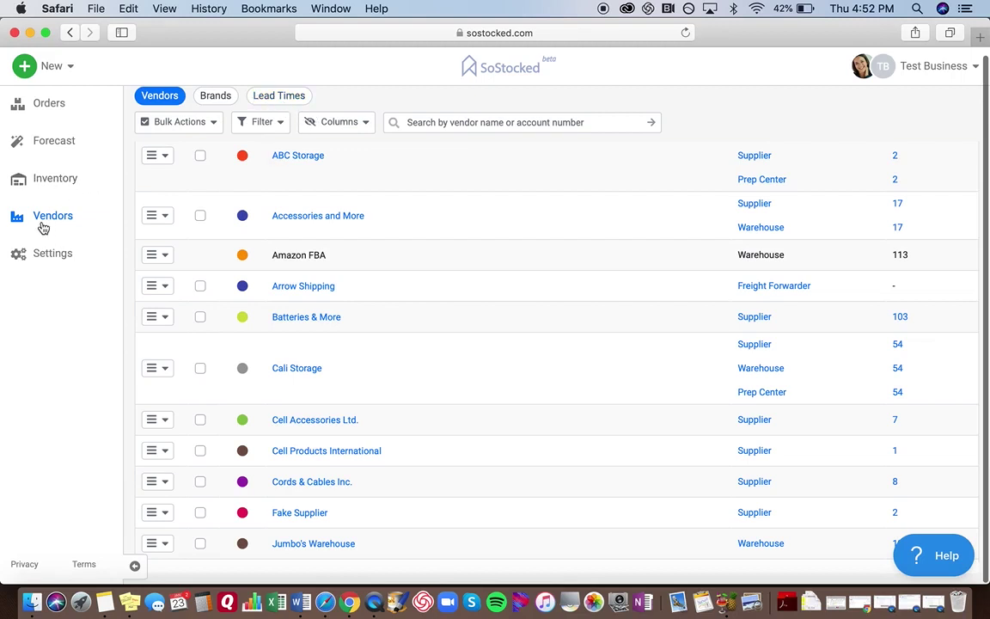
Step: Create a new vendor lead time and name it "China to USA (Air)"
{"action": "left_click", "coordinate": [278, 98]}
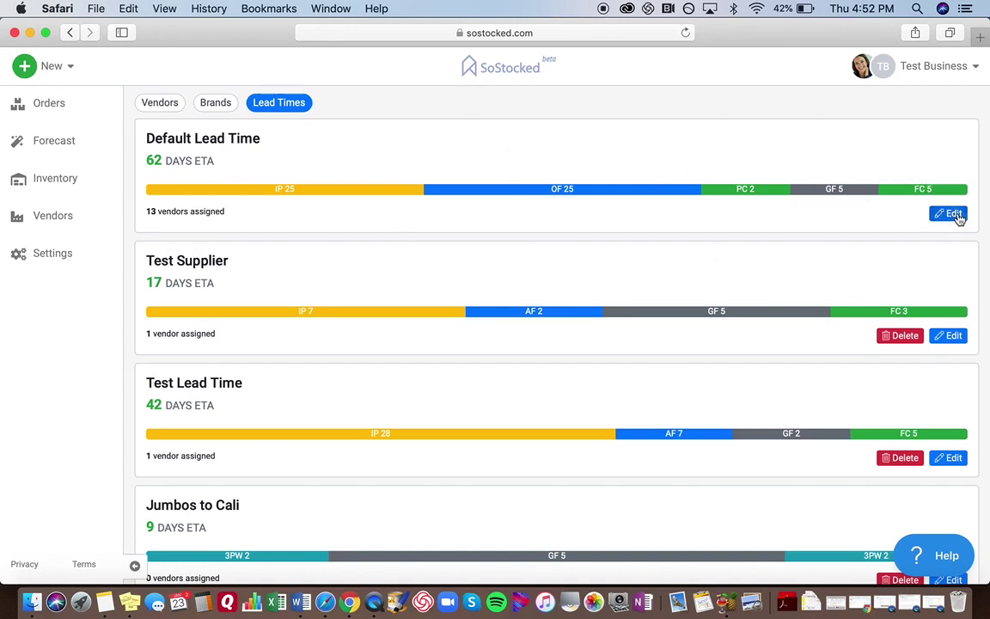
{"action": "left_click", "coordinate": [50, 69]}
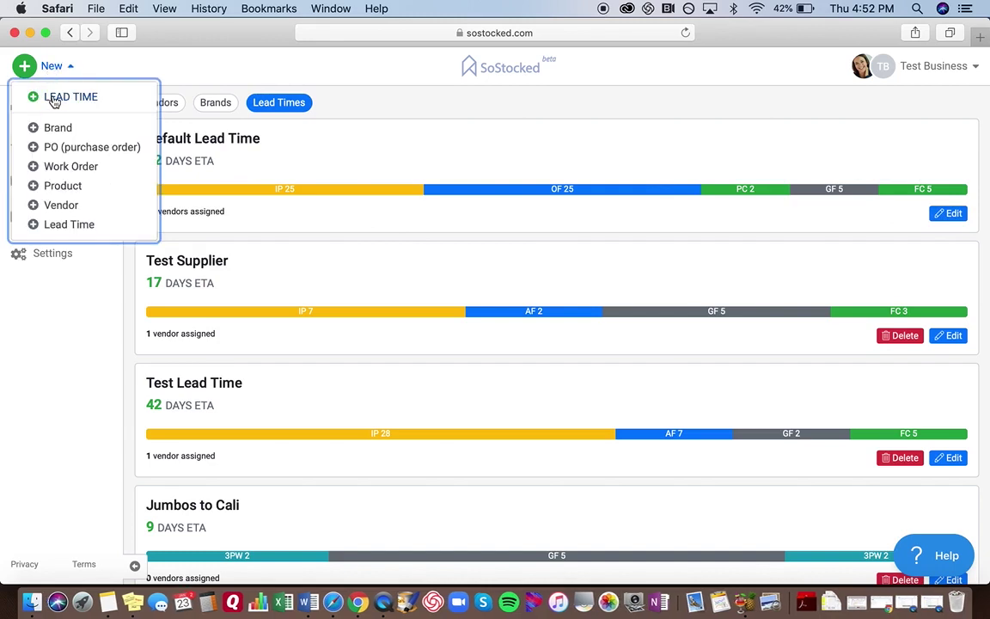
{"action": "left_click", "coordinate": [54, 102]}
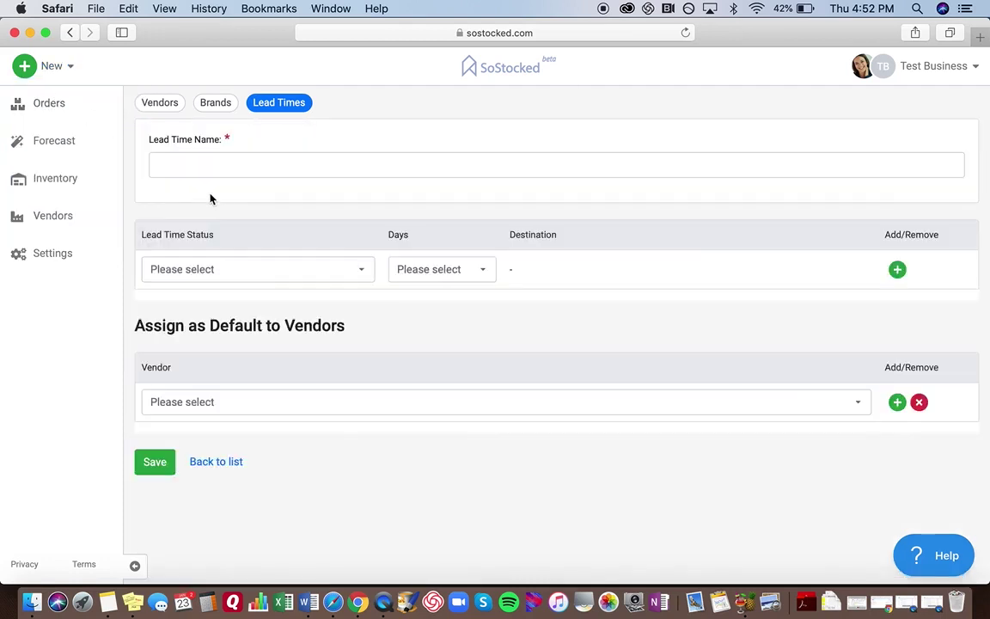
{"action": "left_click", "coordinate": [210, 163]}
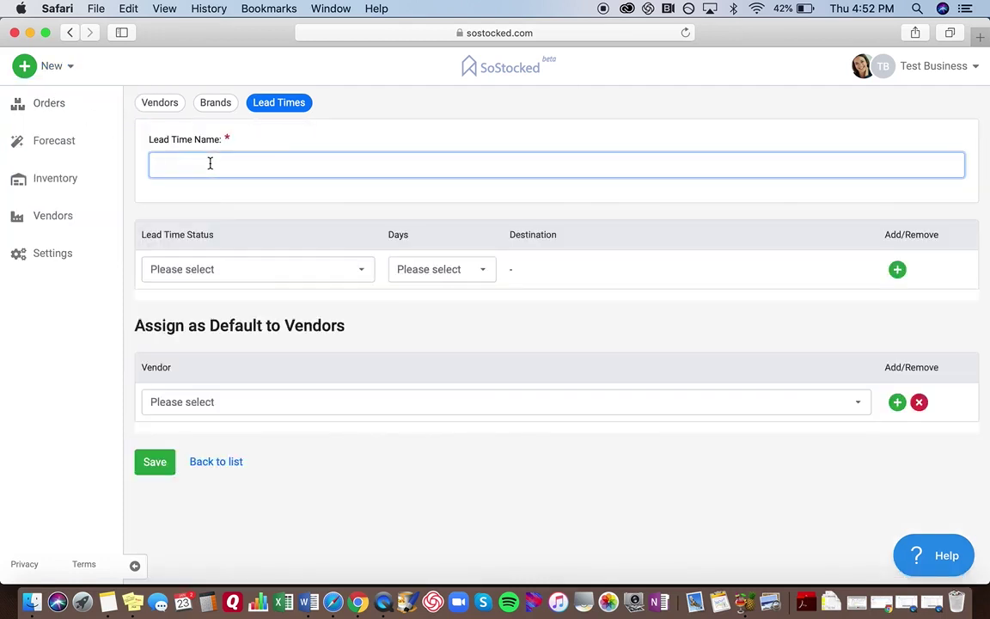
{"action": "type", "text": "China to USA (Air"}
Step: Set the first lead time status to In Production with a duration of 30 days
{"action": "left_click", "coordinate": [223, 270]}
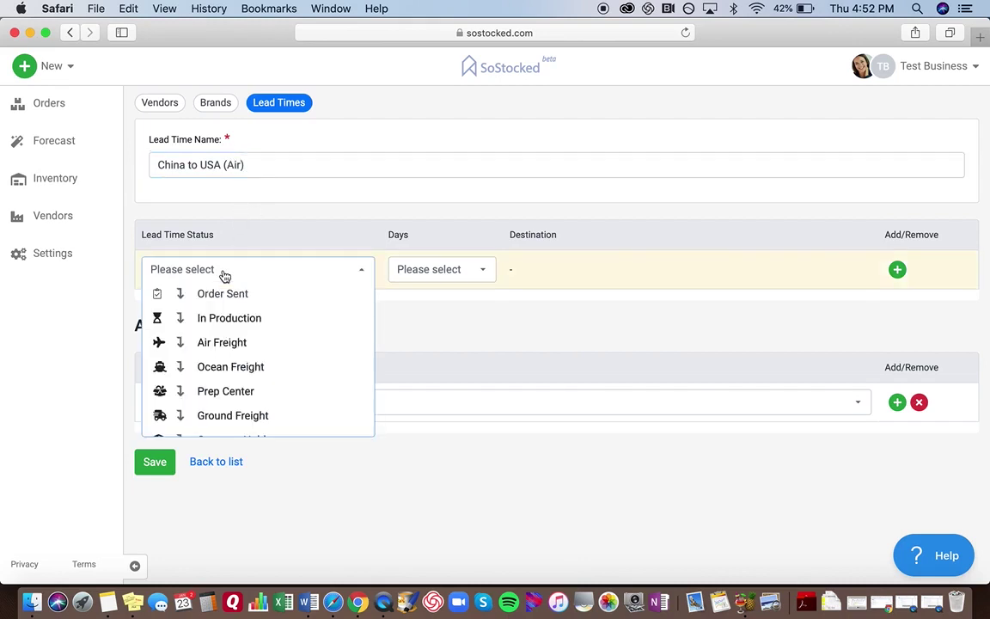
{"action": "left_click", "coordinate": [214, 327]}
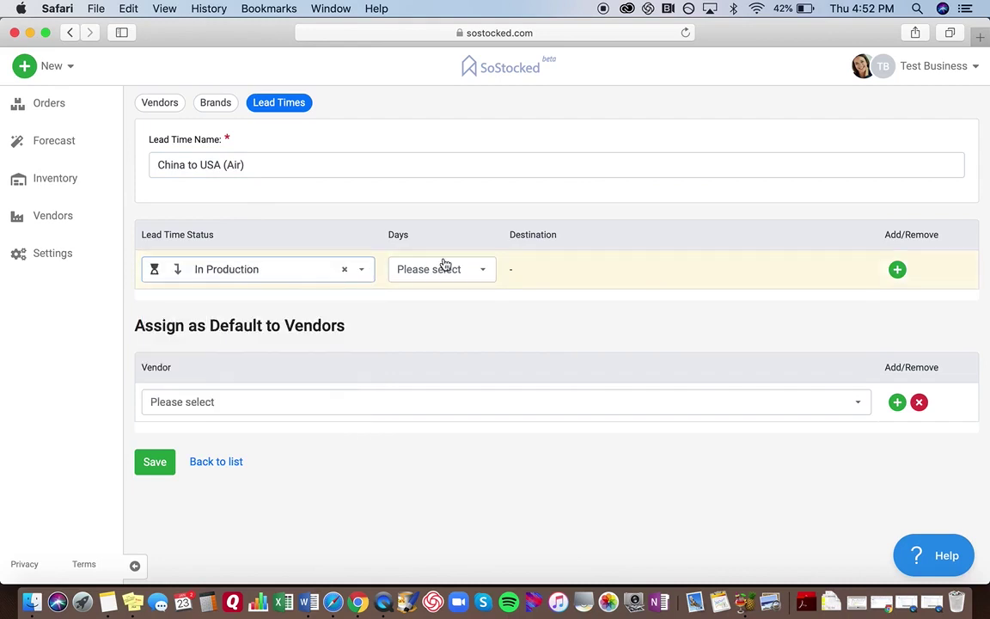
{"action": "left_click", "coordinate": [445, 271]}
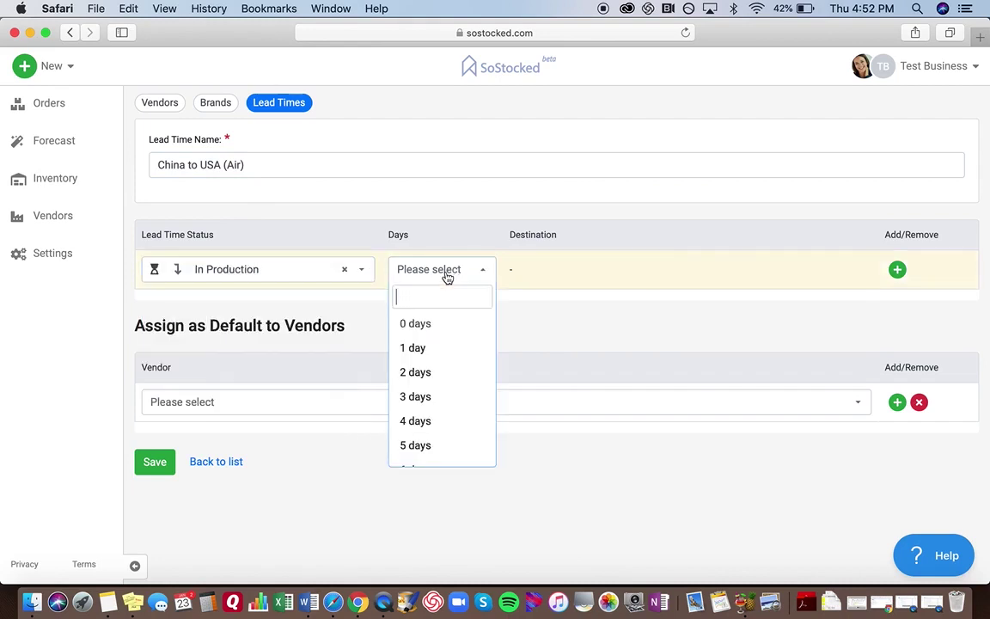
{"action": "type", "text": "30"}
{"action": "left_click", "coordinate": [418, 326]}
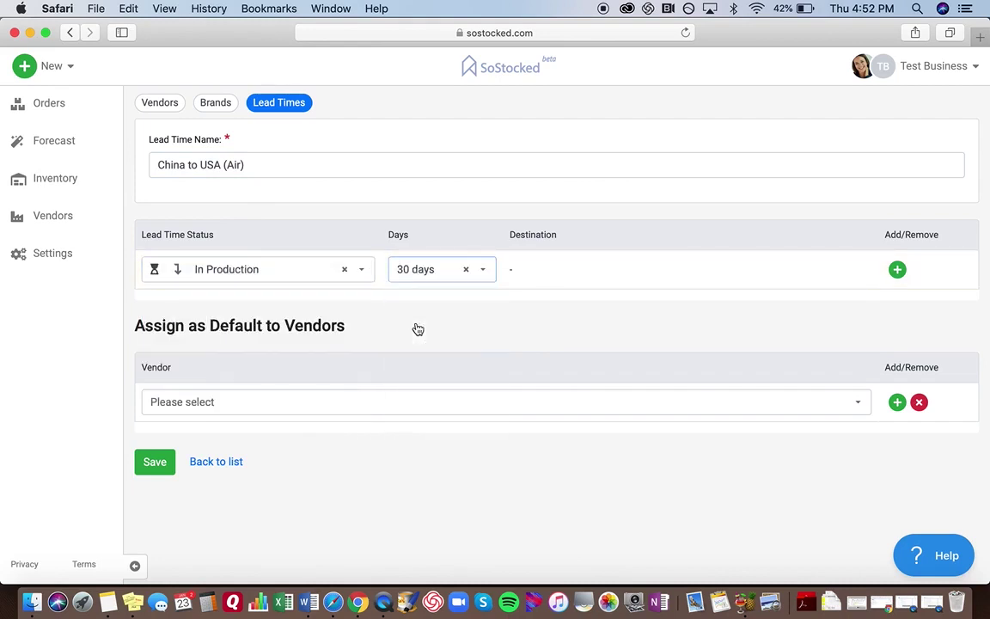
Step: Add a second lead time stage with the status Air Freight and a duration of 7 days
{"action": "left_click", "coordinate": [897, 271]}
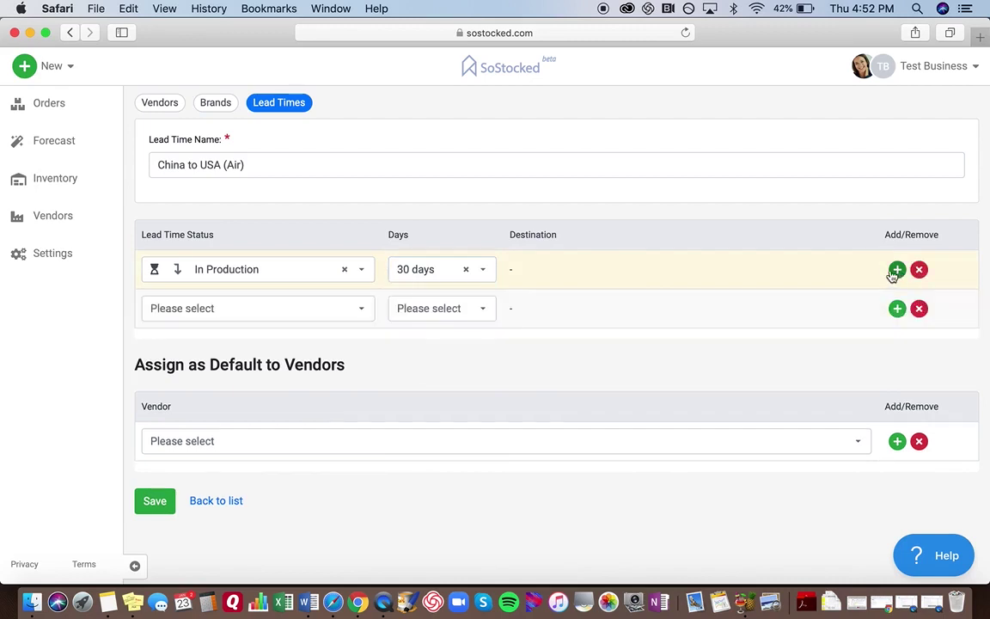
{"action": "left_click", "coordinate": [261, 307]}
{"action": "left_click", "coordinate": [226, 381]}
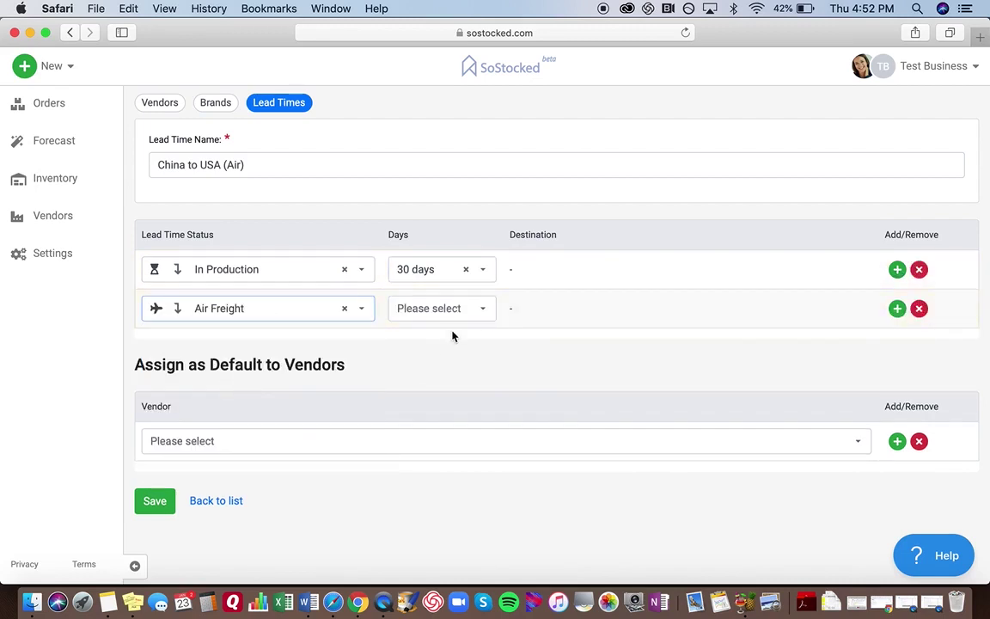
{"action": "left_click", "coordinate": [436, 311]}
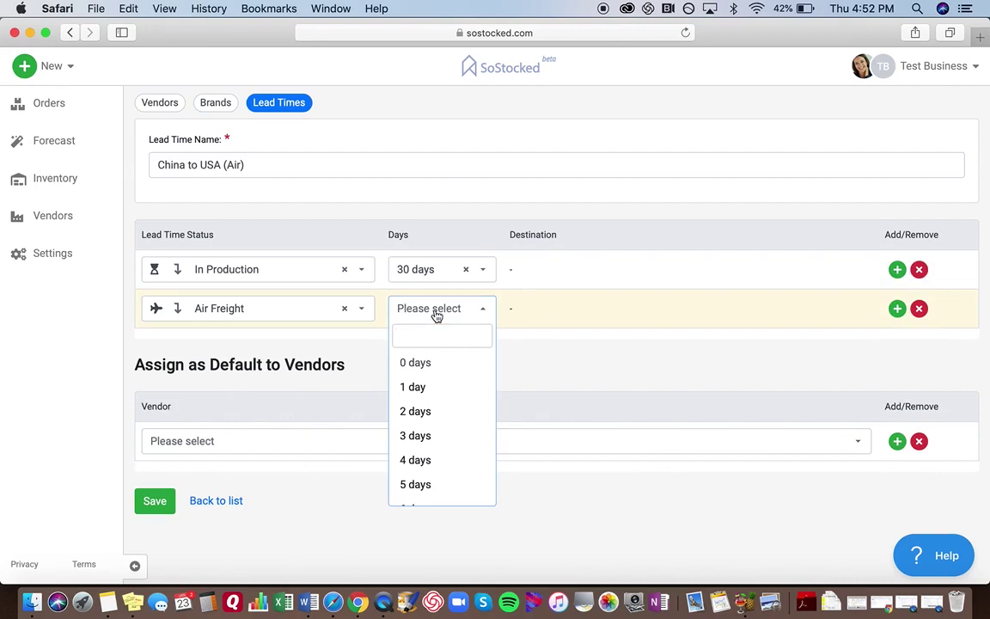
{"action": "type", "text": "7"}
{"action": "left_click", "coordinate": [430, 365]}
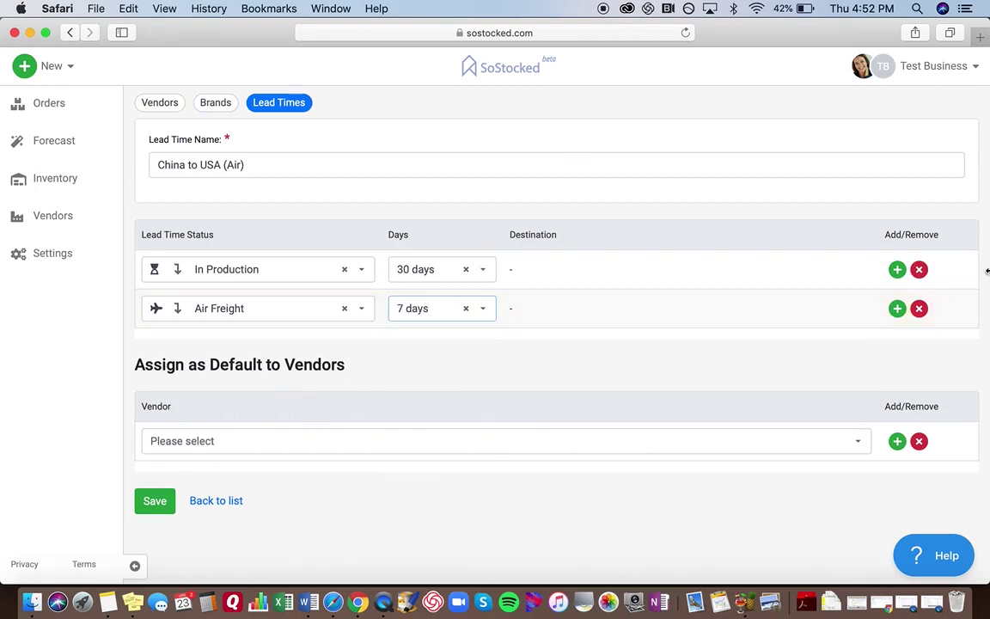
Step: Add a third lead time stage with the status Ground Freight and a duration of 5 days
{"action": "left_click", "coordinate": [898, 311]}
{"action": "left_click", "coordinate": [214, 348]}
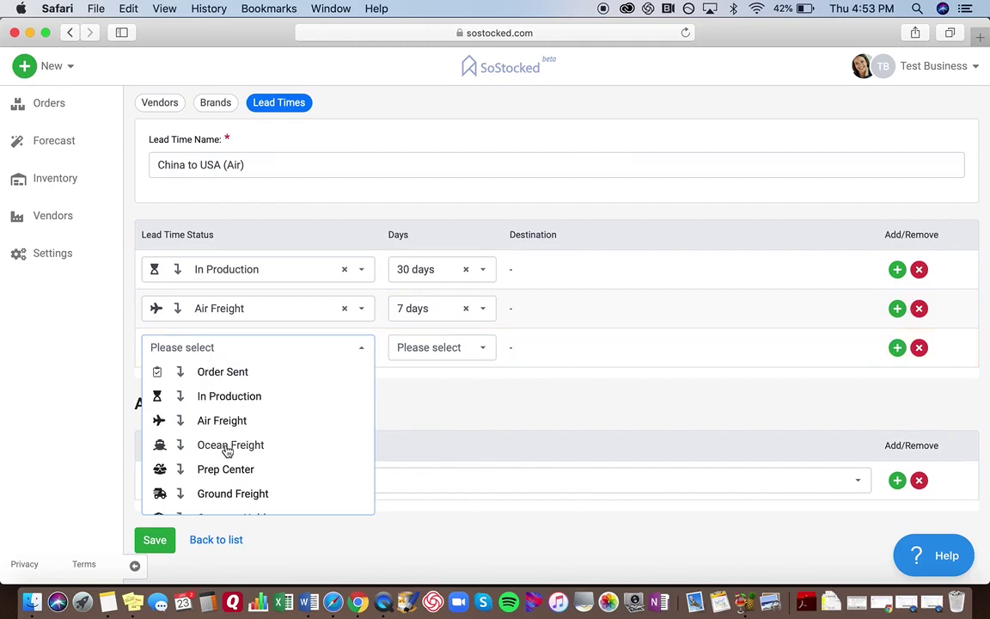
{"action": "left_click", "coordinate": [232, 496]}
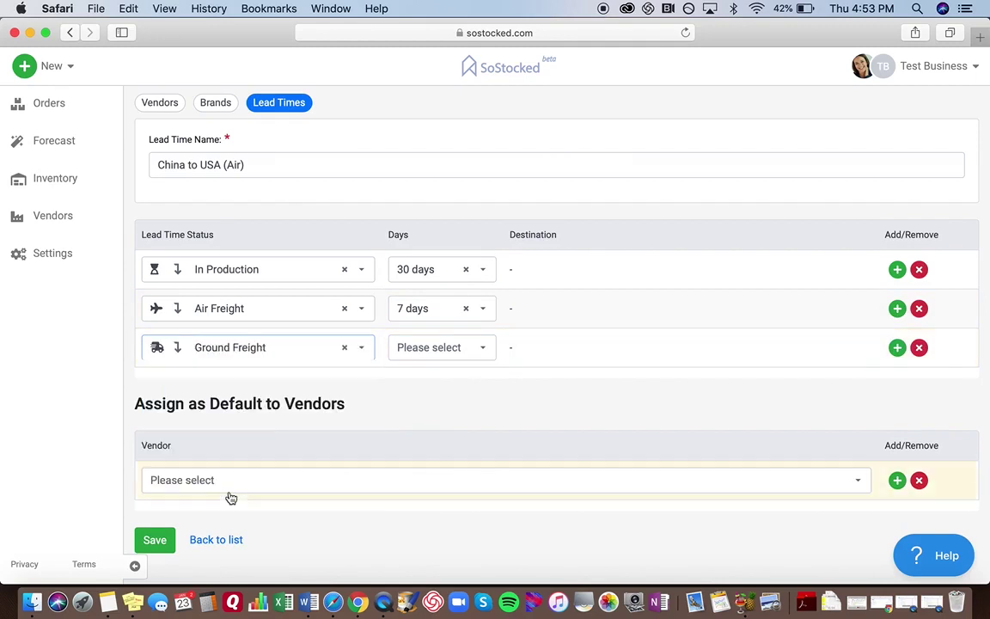
{"action": "left_click", "coordinate": [427, 352]}
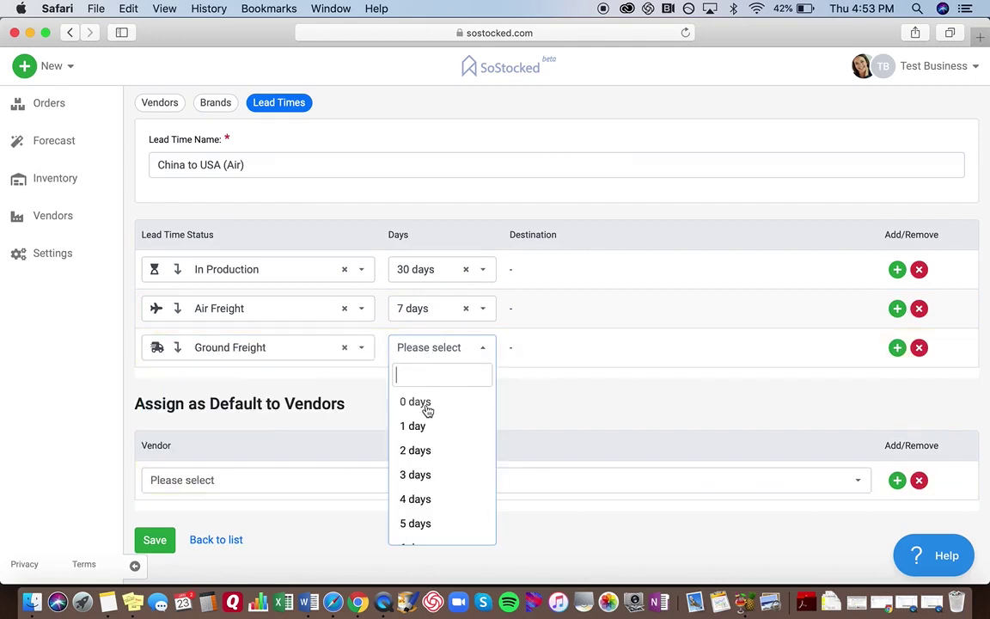
{"action": "type", "text": "5"}
{"action": "left_click", "coordinate": [417, 402]}
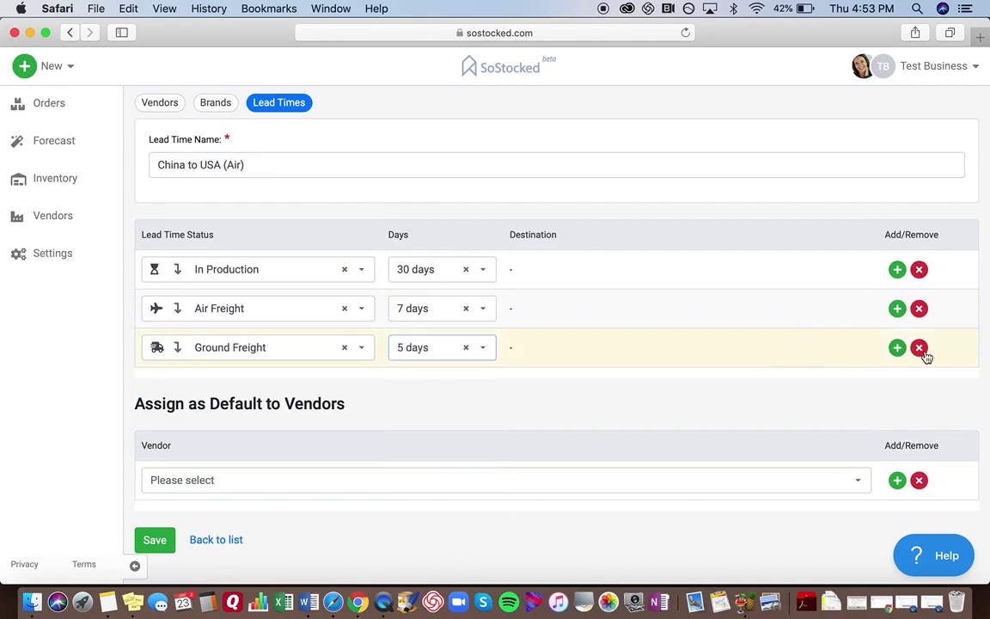
Step: Add a 3rd Party Warehouse stage of 2 days with Jumbo's Warehouse as its destination
{"action": "left_click", "coordinate": [897, 347]}
{"action": "left_click", "coordinate": [192, 389]}
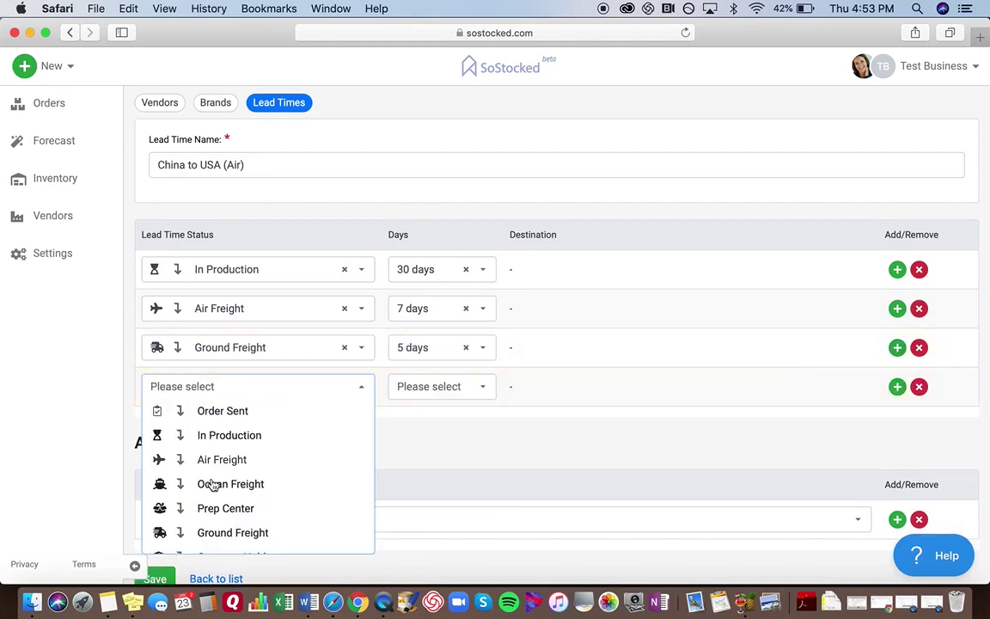
{"action": "scroll", "coordinate": [210, 481], "scroll_direction": "down", "scroll_amount": 3}
{"action": "left_click", "coordinate": [211, 515]}
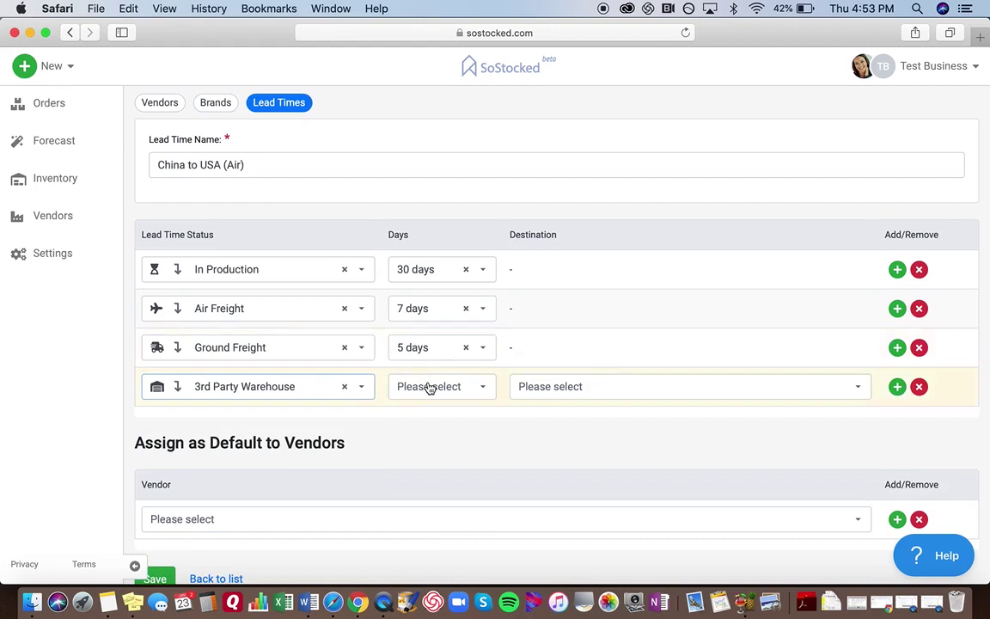
{"action": "left_click", "coordinate": [428, 387]}
{"action": "left_click", "coordinate": [416, 281]}
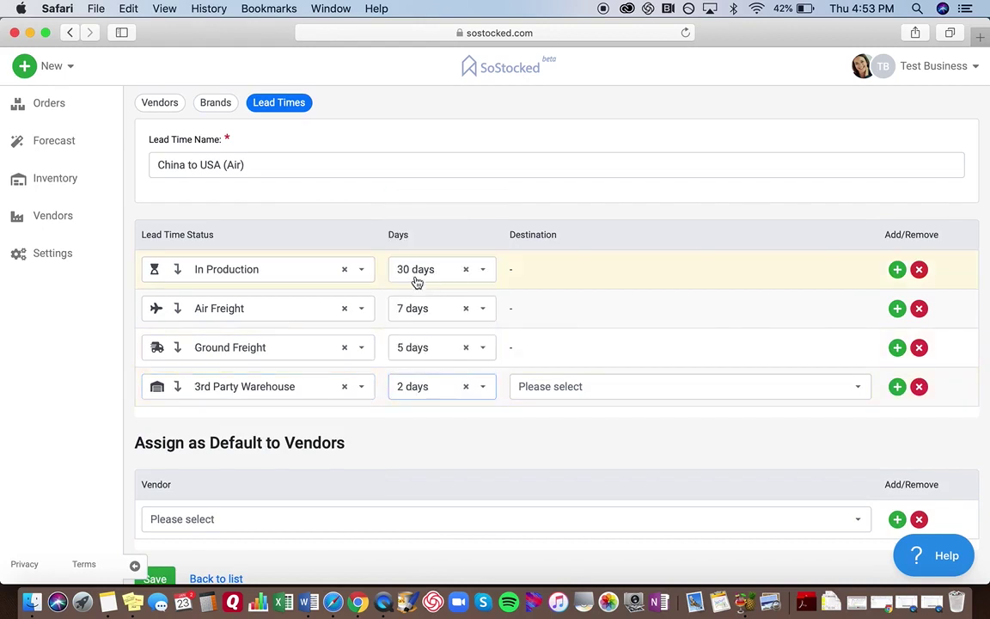
{"action": "left_click", "coordinate": [561, 387]}
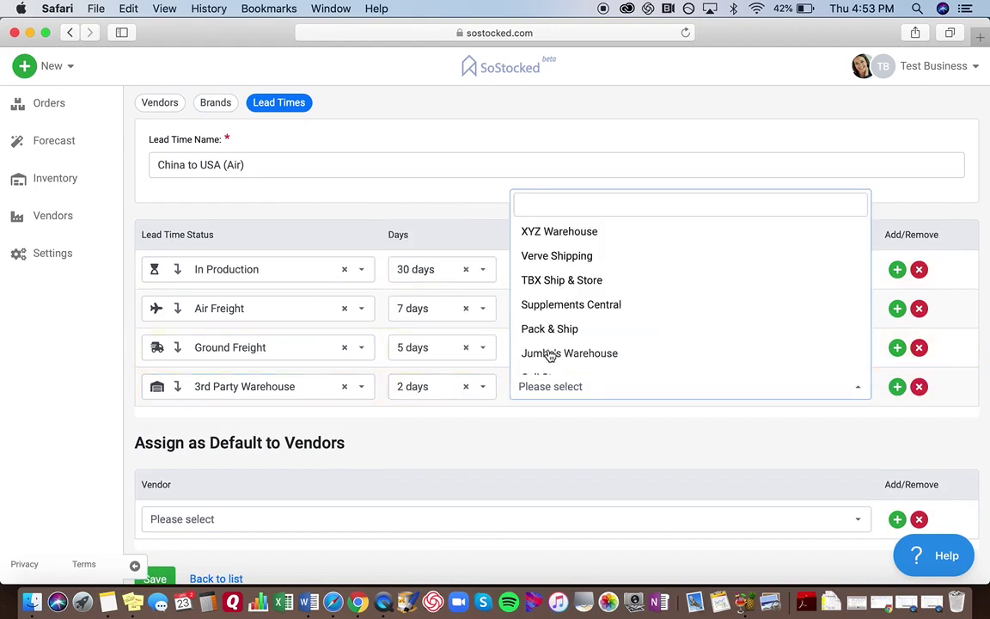
{"action": "left_click", "coordinate": [550, 353]}
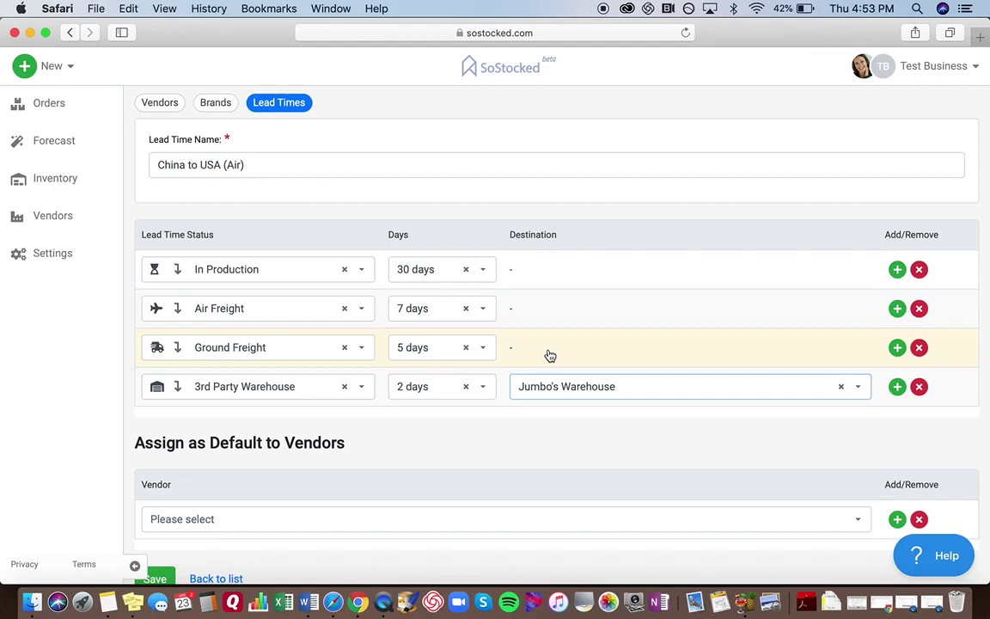
Step: Add another Ground Freight stage of 3 days after the 3rd Party Warehouse stage
{"action": "left_click", "coordinate": [897, 386]}
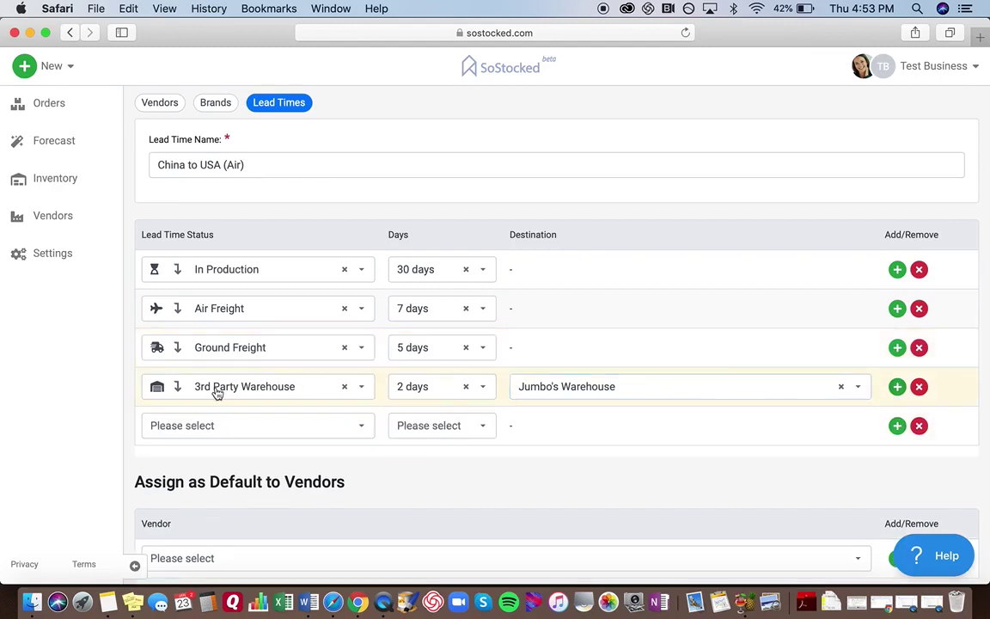
{"action": "left_click", "coordinate": [215, 430]}
{"action": "left_click", "coordinate": [208, 394]}
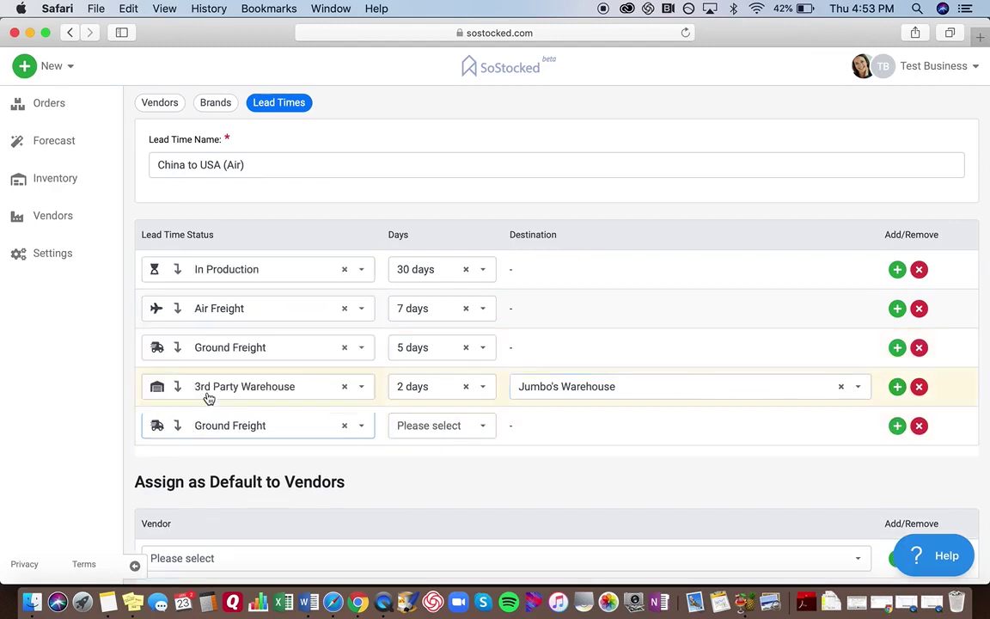
{"action": "left_click", "coordinate": [422, 429]}
{"action": "left_click", "coordinate": [415, 343]}
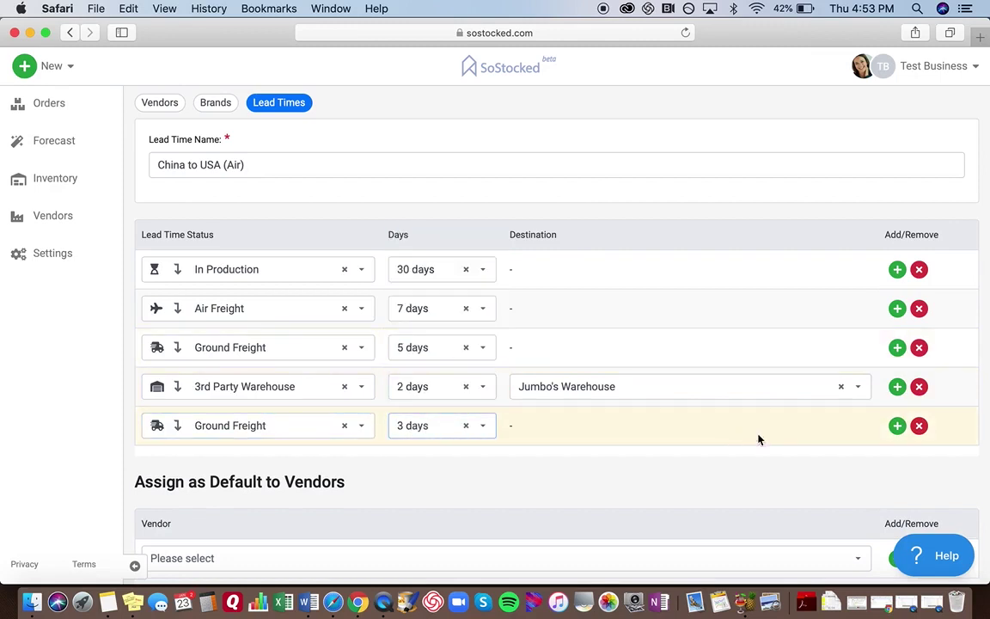
Step: Add a final lead time stage with the status FBA Check-In and a duration of 5 days
{"action": "left_click", "coordinate": [897, 426]}
{"action": "left_click", "coordinate": [215, 464]}
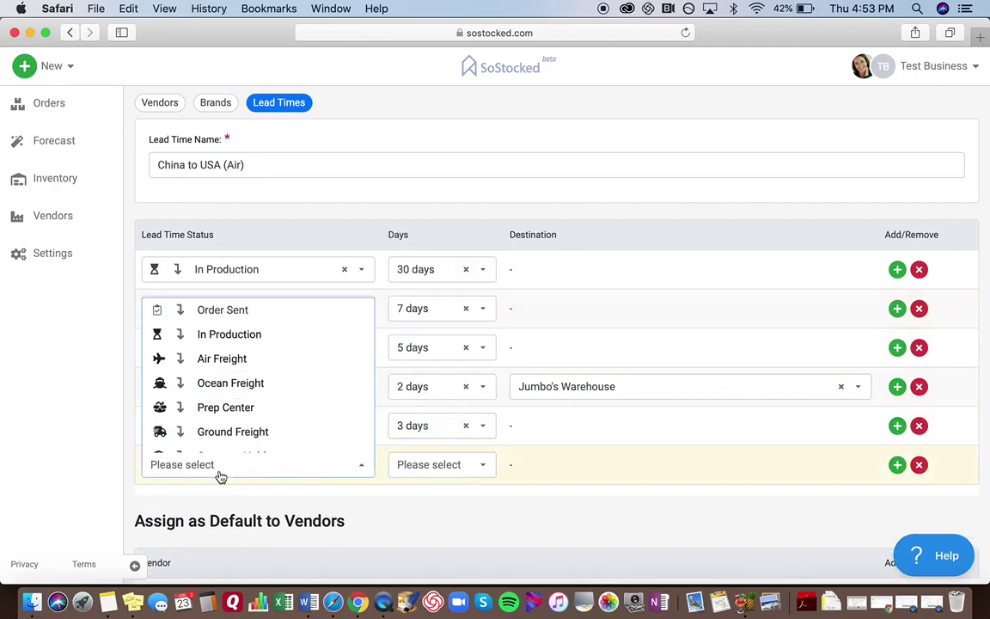
{"action": "scroll", "coordinate": [228, 393], "scroll_direction": "down", "scroll_amount": 3}
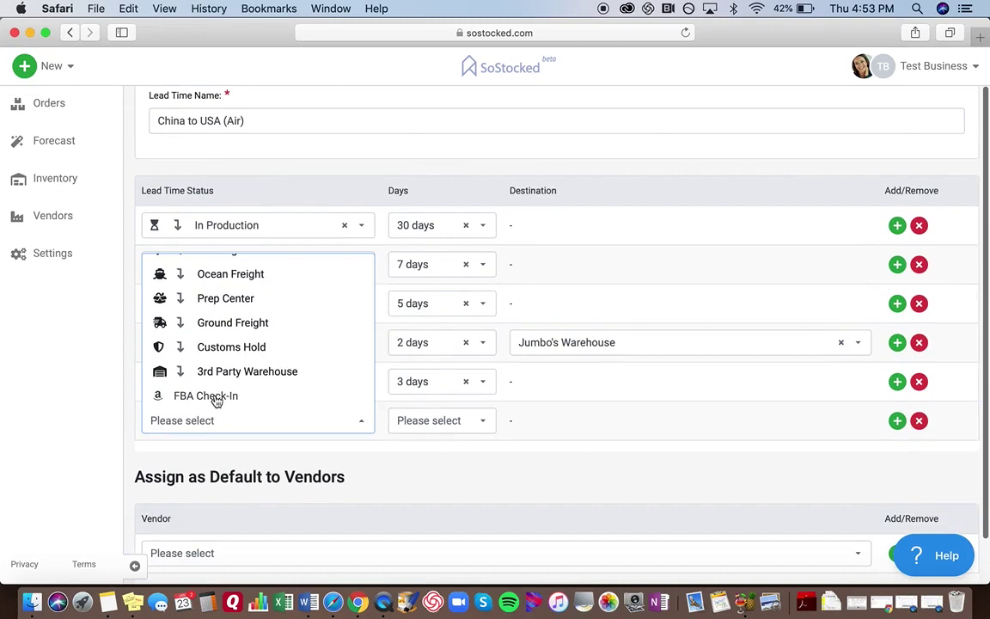
{"action": "left_click", "coordinate": [227, 396]}
{"action": "left_click", "coordinate": [446, 425]}
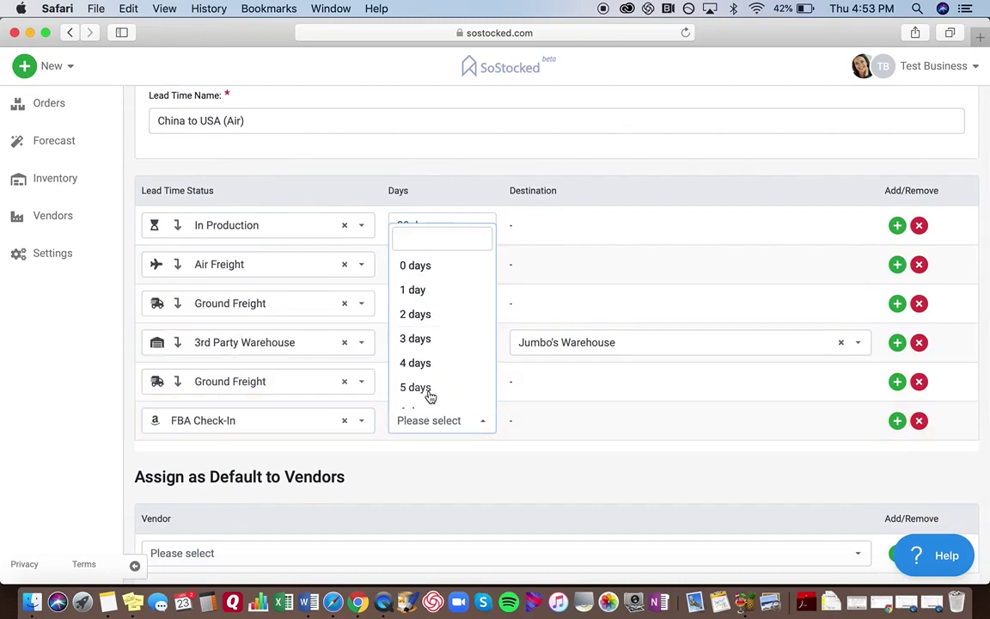
{"action": "left_click", "coordinate": [431, 394]}
{"action": "scroll", "coordinate": [590, 387], "scroll_direction": "up", "scroll_amount": 2}
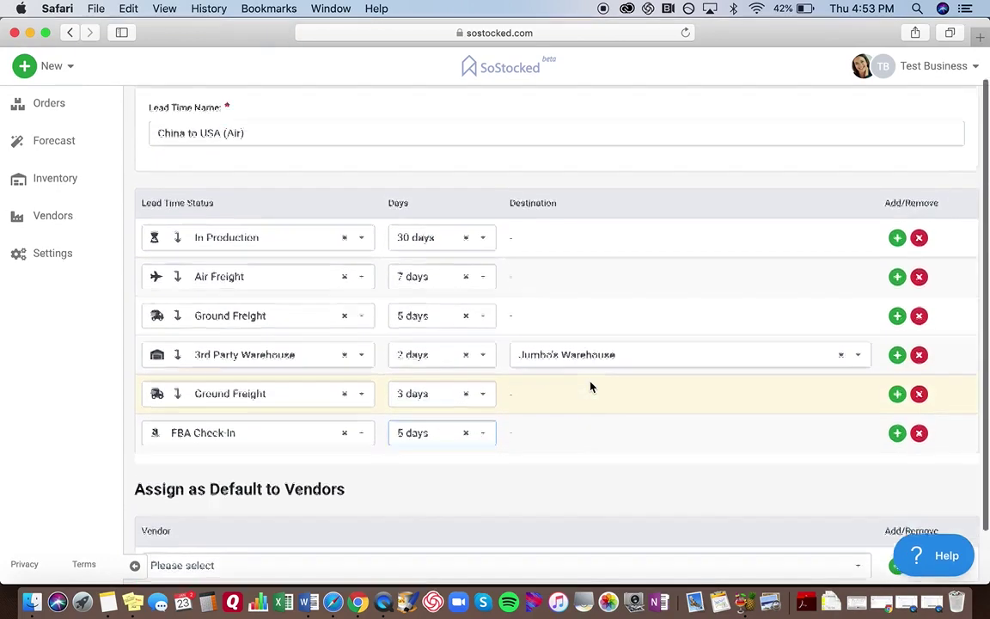
{"action": "scroll", "coordinate": [491, 363], "scroll_direction": "down", "scroll_amount": 4}
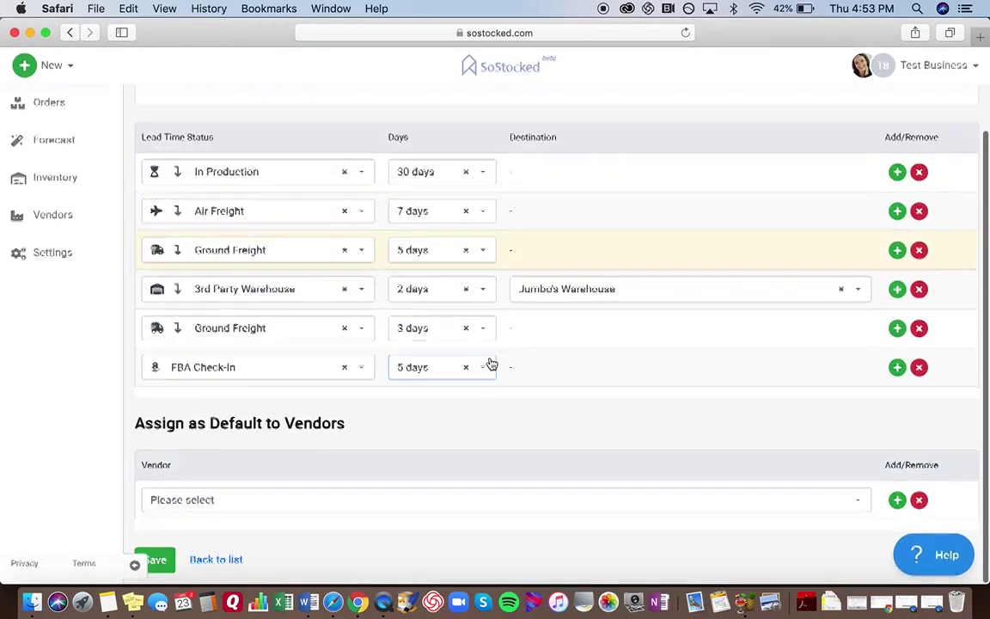
{"action": "left_click", "coordinate": [281, 510]}
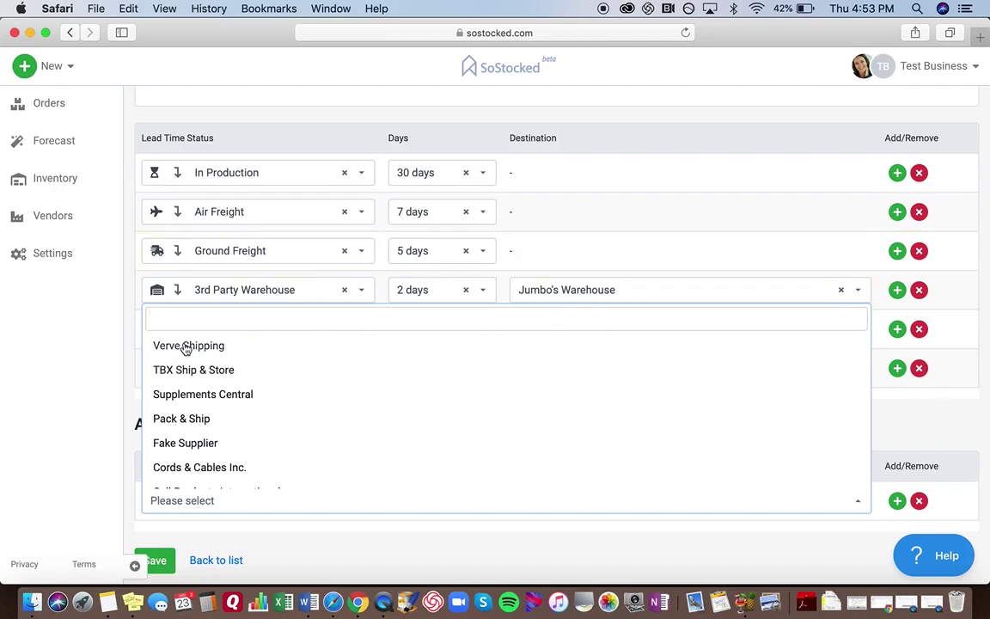
{"action": "left_click", "coordinate": [118, 314]}
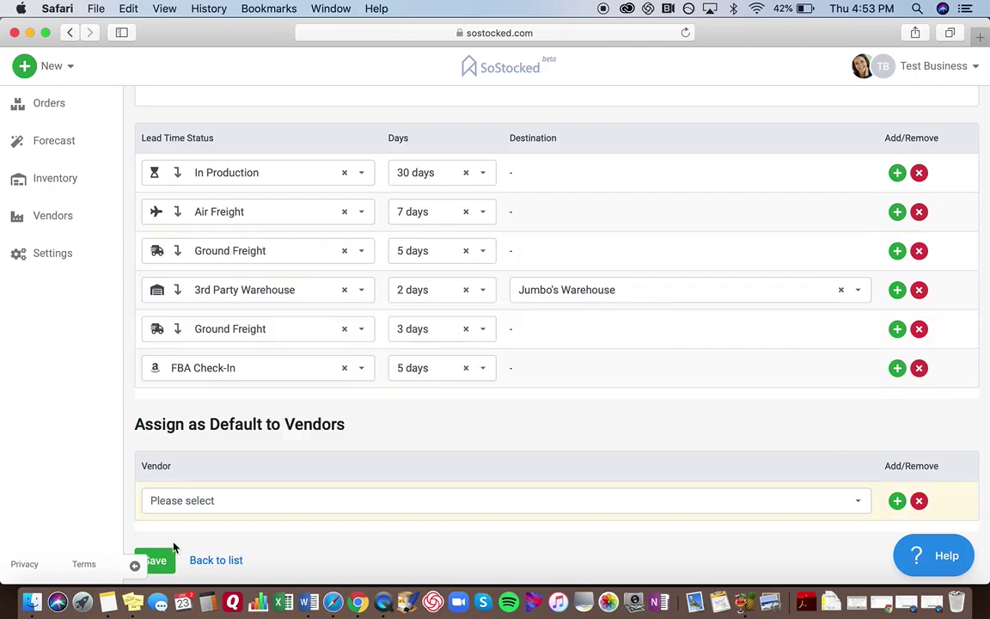
Step: Save the new China to USA (Air) lead time without assigning it to a default vendor
{"action": "scroll", "coordinate": [208, 487], "scroll_direction": "up", "scroll_amount": 2}
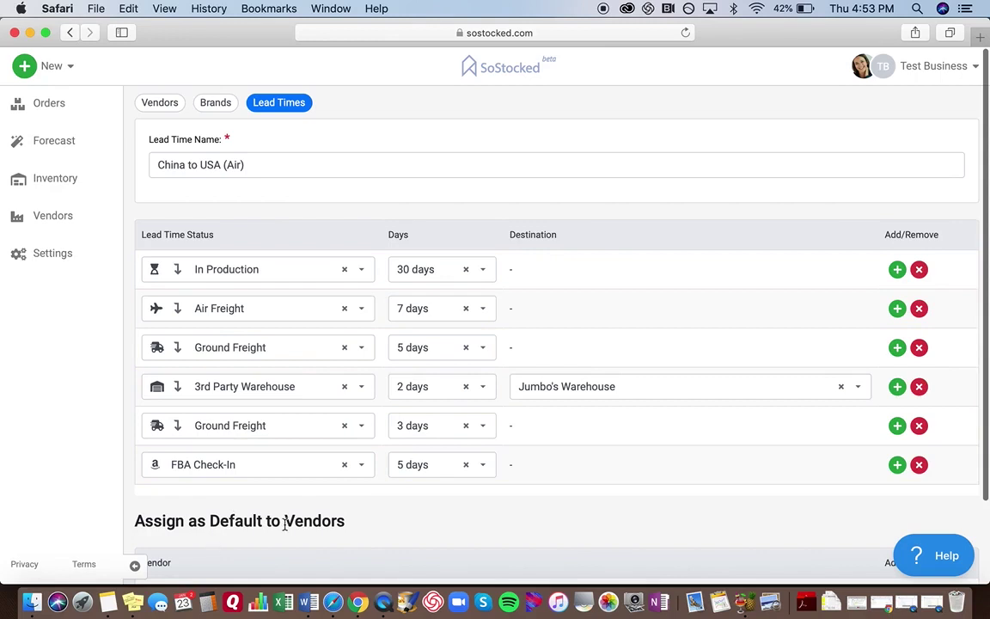
{"action": "left_click", "coordinate": [250, 168]}
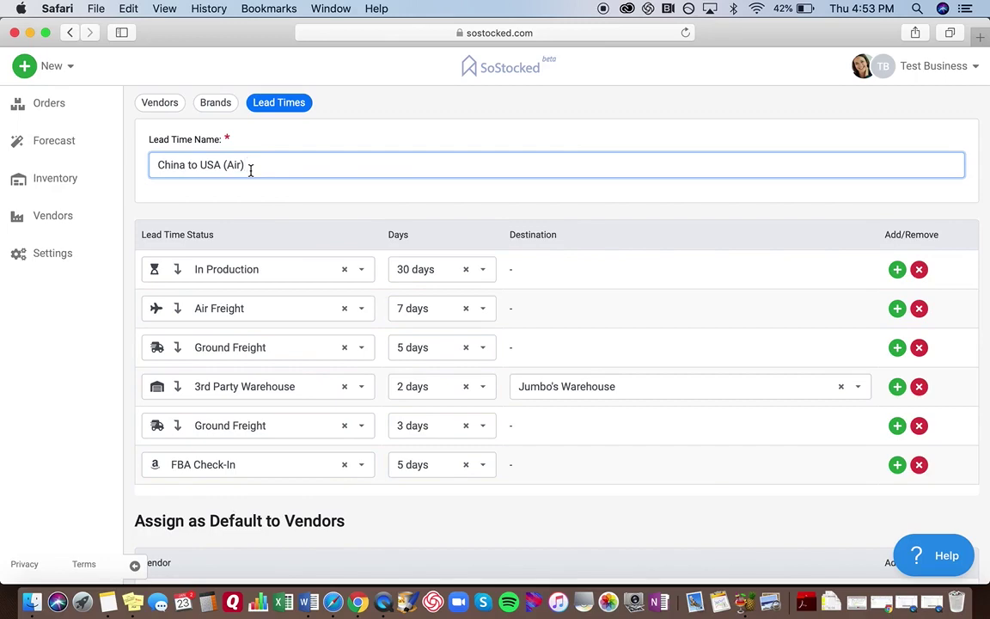
{"action": "scroll", "coordinate": [215, 343], "scroll_direction": "down", "scroll_amount": 3}
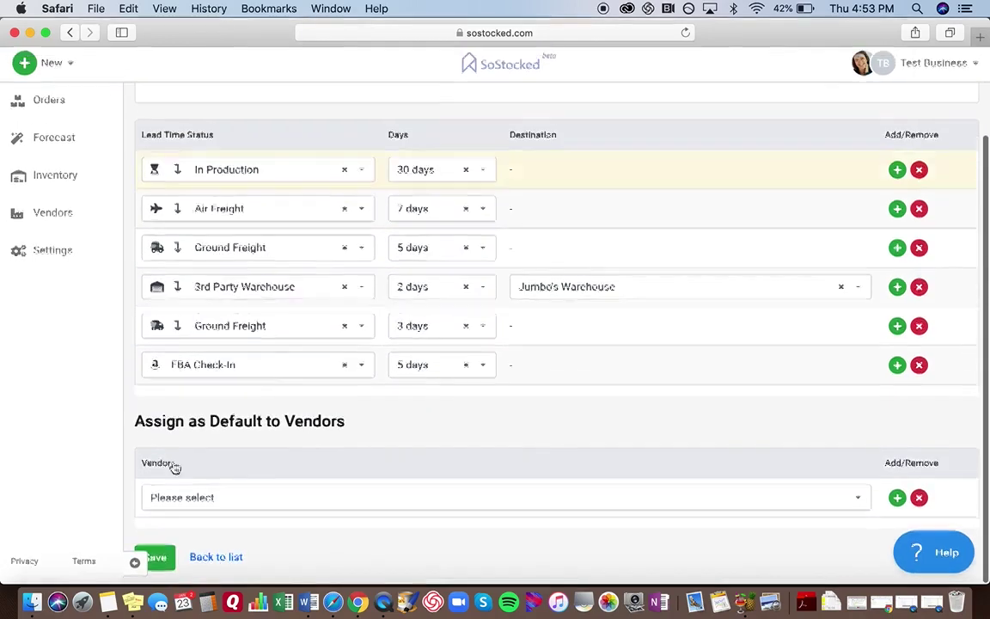
{"action": "left_click", "coordinate": [161, 563]}
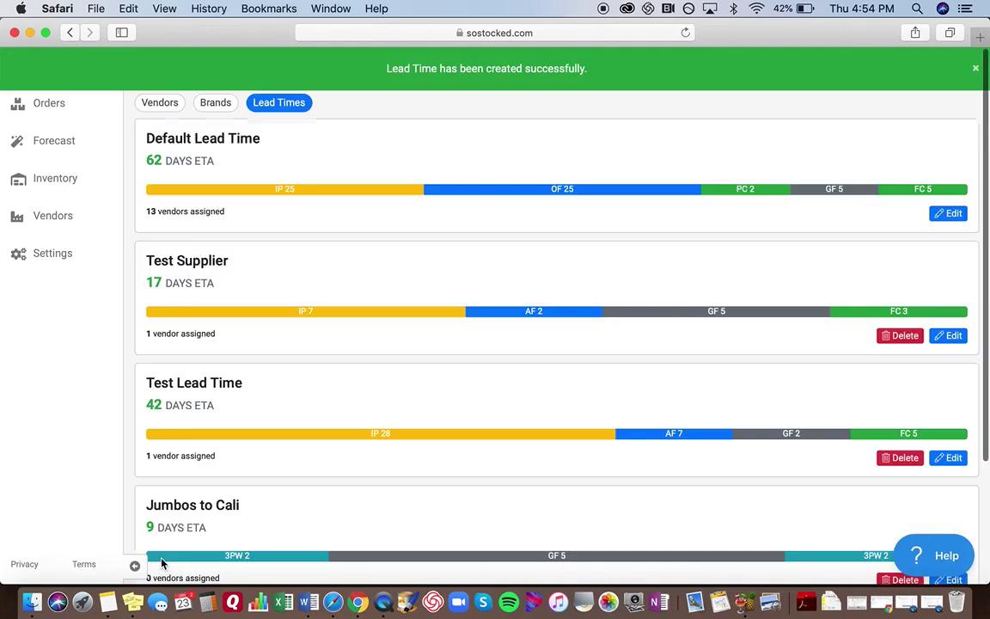
Step: Review the saved lead times, and examine the order stages and Enroute freight types in the Order Tracker
{"action": "scroll", "coordinate": [295, 316], "scroll_direction": "down", "scroll_amount": 4}
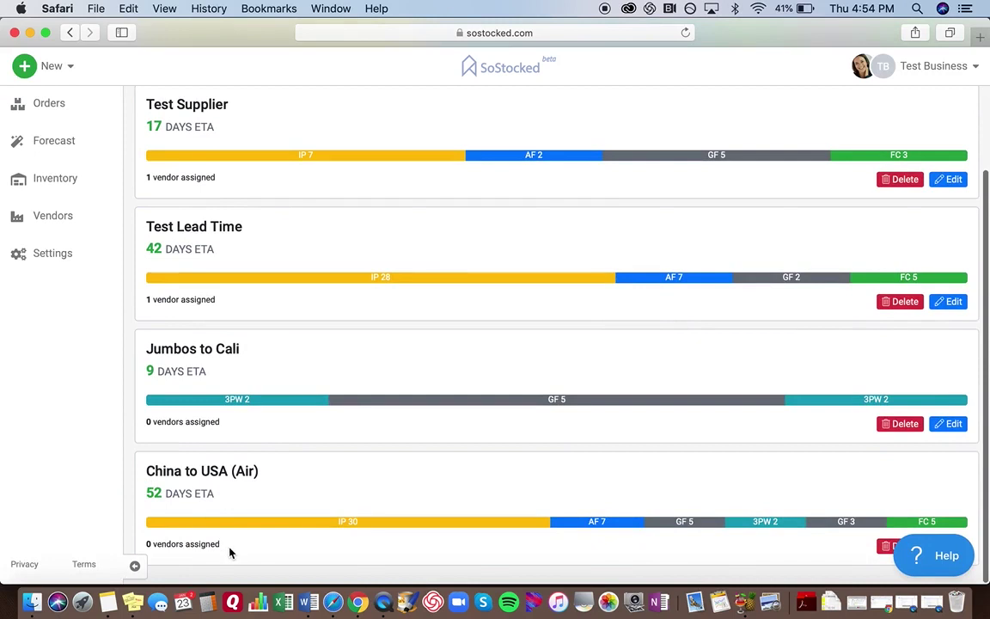
{"action": "scroll", "coordinate": [211, 189], "scroll_direction": "up", "scroll_amount": 4}
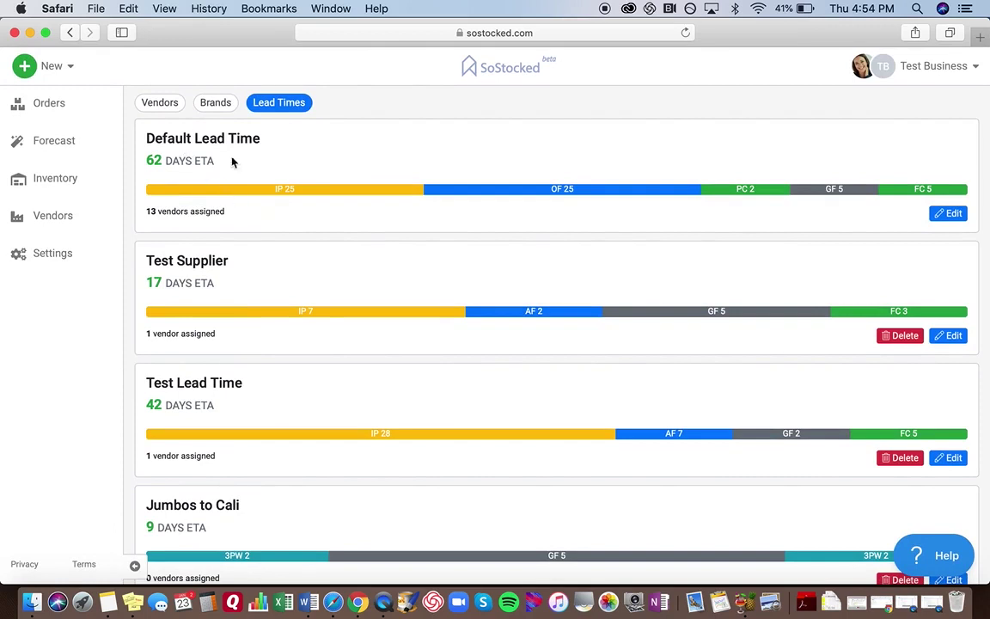
{"action": "left_click", "coordinate": [47, 107]}
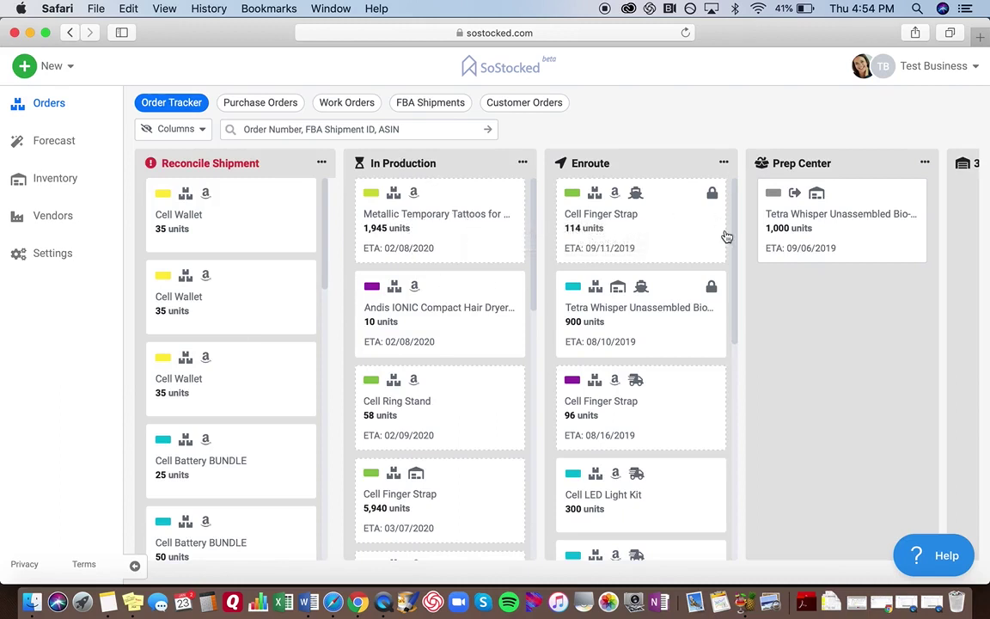
{"action": "scroll", "coordinate": [576, 292], "scroll_direction": "right", "scroll_amount": 5}
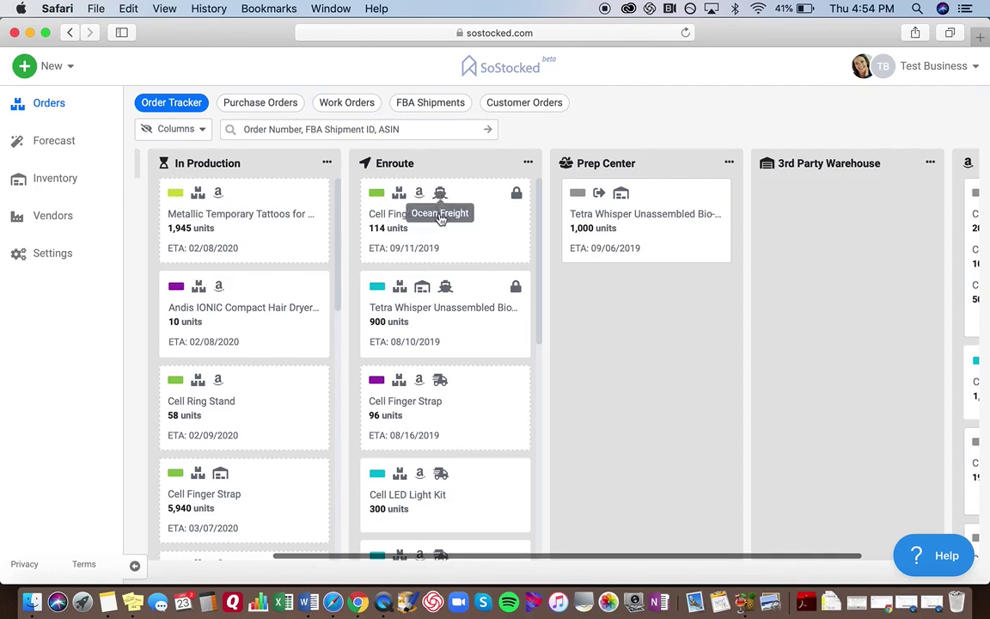
{"action": "scroll", "coordinate": [440, 380], "scroll_direction": "down", "scroll_amount": 5}
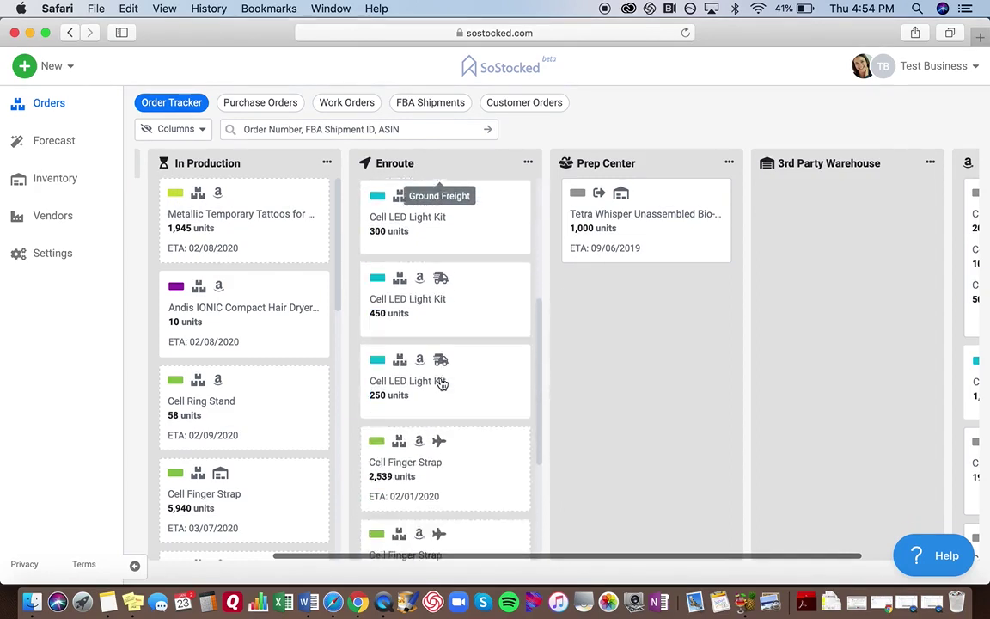
{"action": "scroll", "coordinate": [440, 383], "scroll_direction": "down", "scroll_amount": 3}
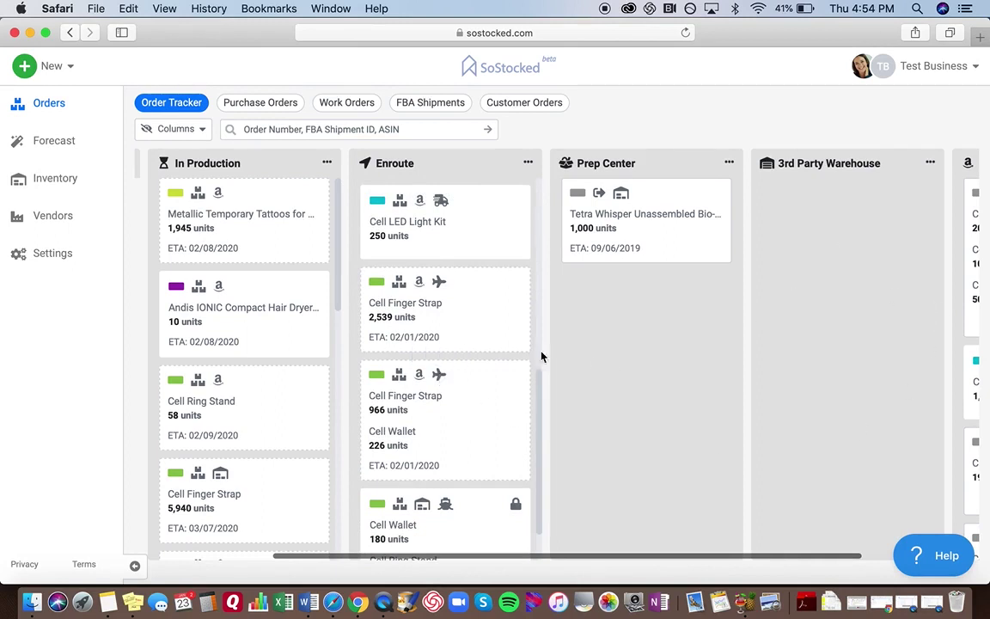
{"action": "scroll", "coordinate": [851, 314], "scroll_direction": "right", "scroll_amount": 3}
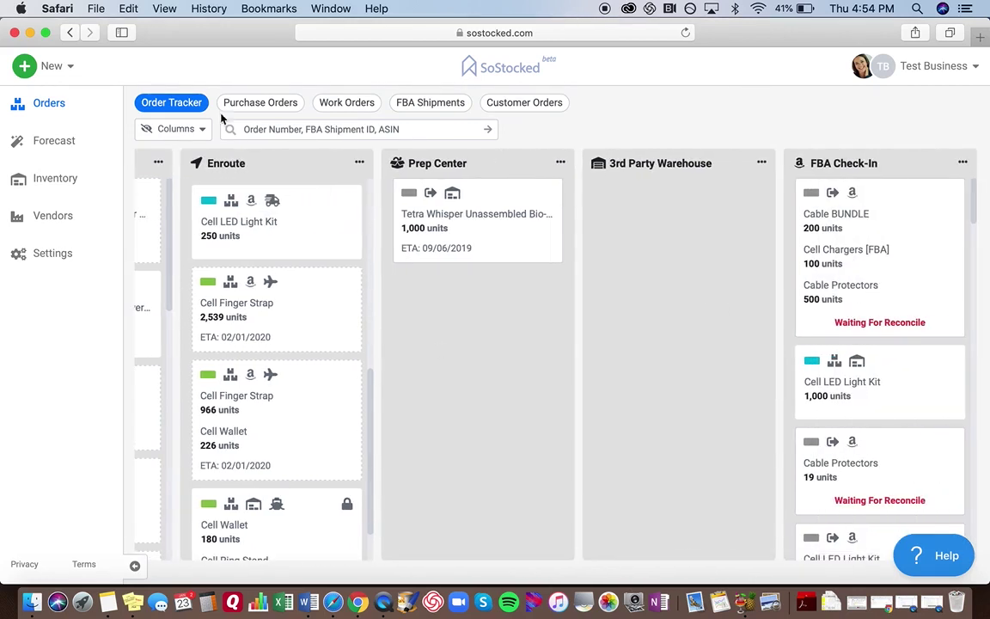
Step: Show the Customs Hold column in the Order Tracker
{"action": "left_click", "coordinate": [176, 128]}
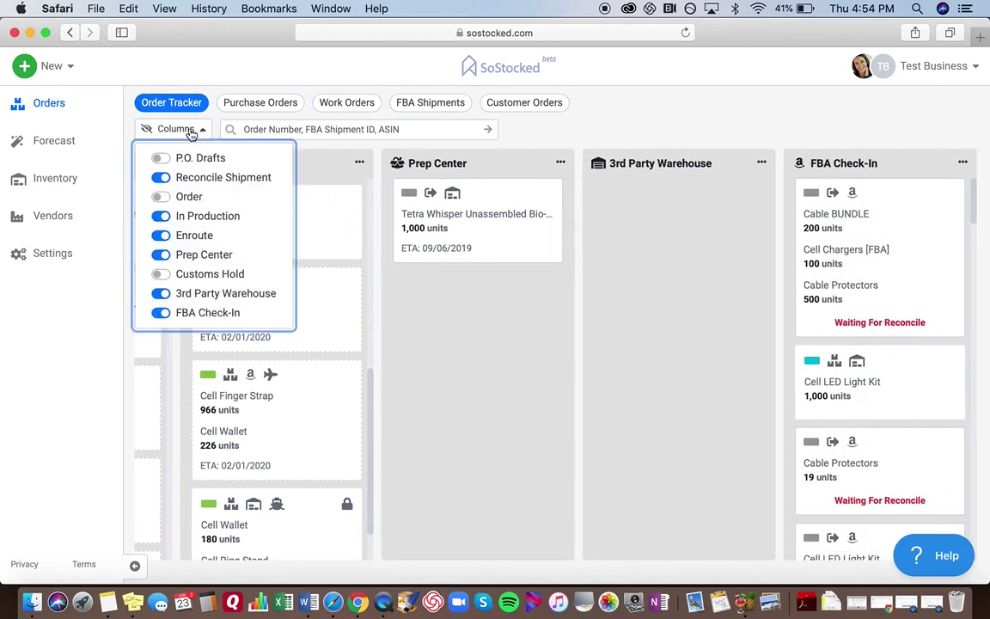
{"action": "left_click", "coordinate": [158, 277]}
{"action": "left_click", "coordinate": [661, 249]}
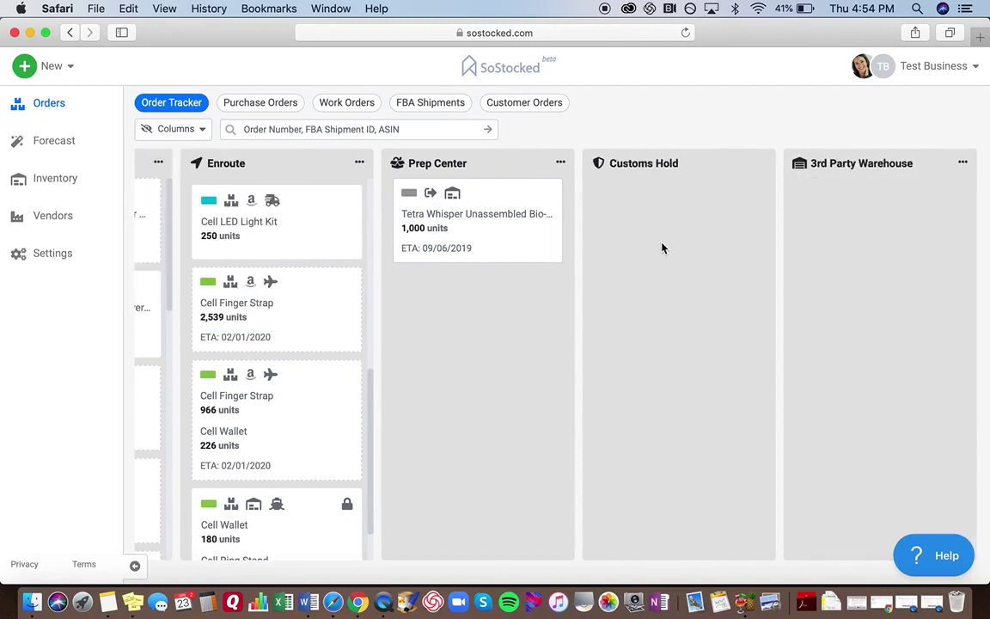
Step: Start a new lead time and name it "Ocean - China to USA"
{"action": "left_click", "coordinate": [34, 69]}
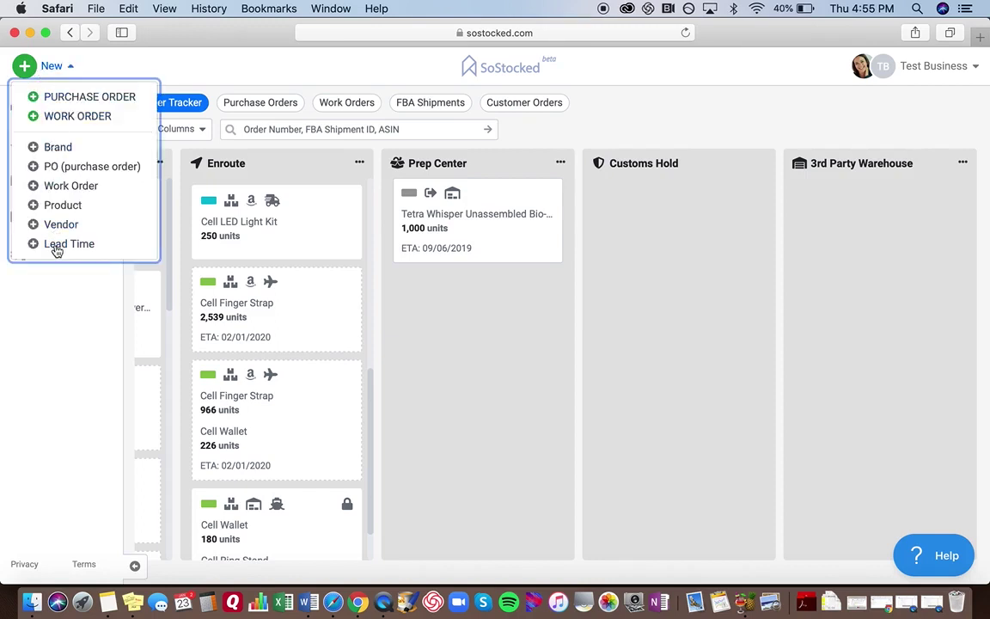
{"action": "left_click", "coordinate": [57, 245]}
{"action": "left_click", "coordinate": [224, 170]}
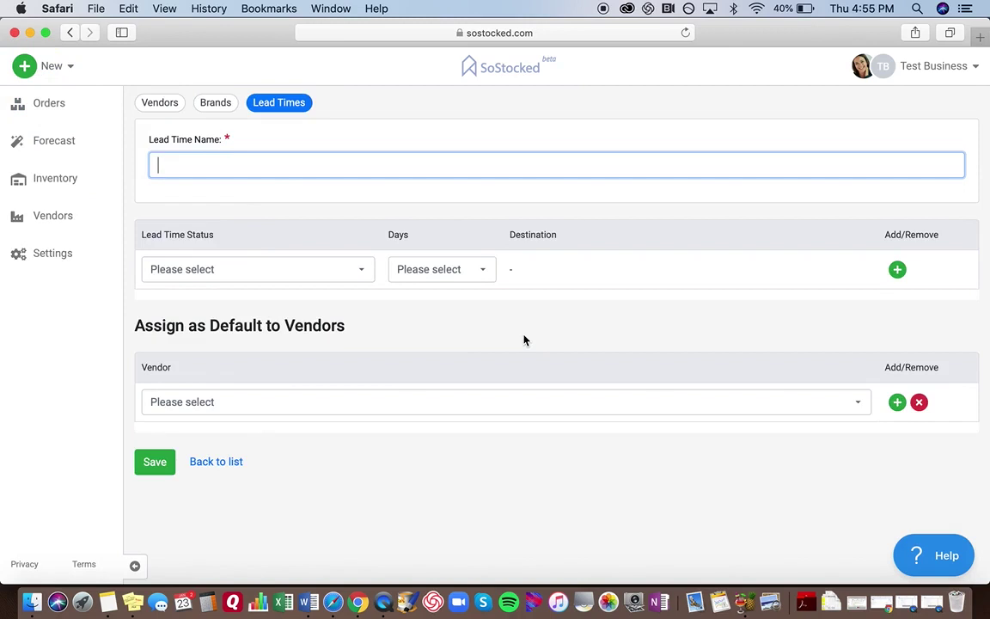
{"action": "type", "text": "Ocean - China to USA"}
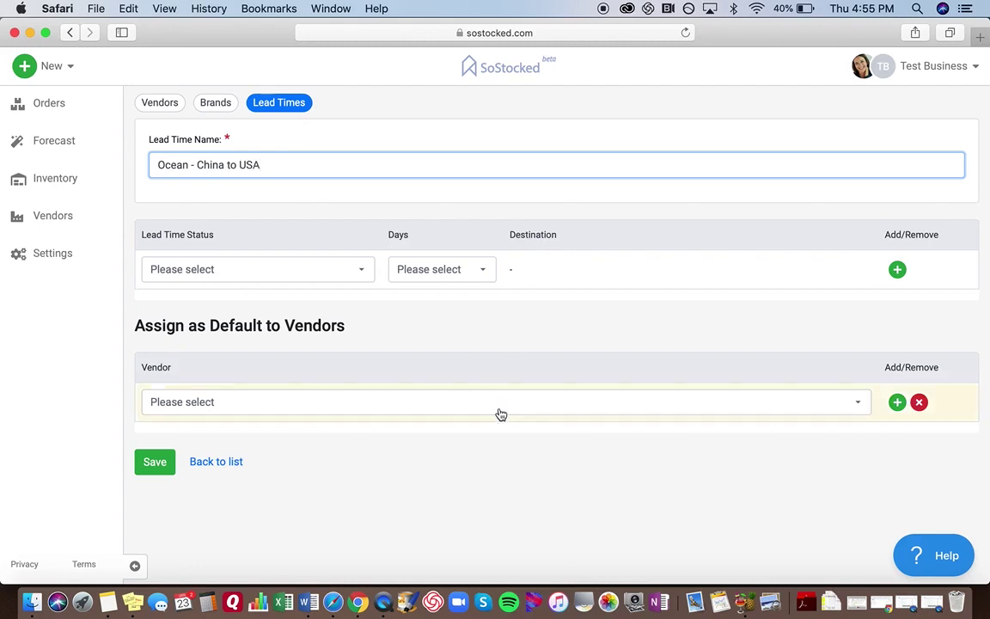
Step: Set the first lead time stage to In Production with a duration of 2 days
{"action": "left_click", "coordinate": [325, 273]}
{"action": "left_click", "coordinate": [291, 318]}
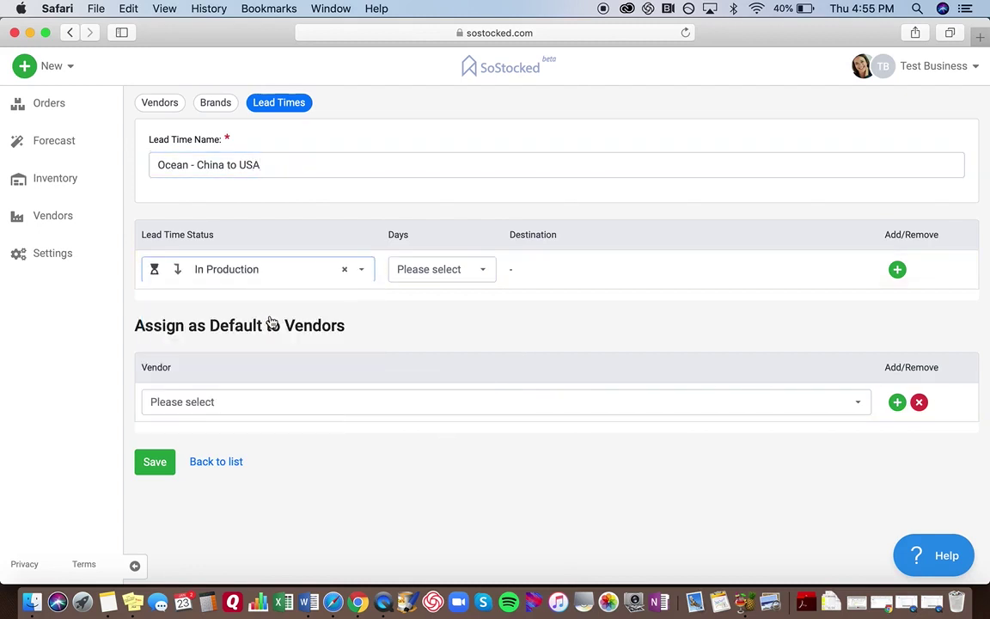
{"action": "left_click", "coordinate": [425, 284]}
{"action": "left_click", "coordinate": [421, 372]}
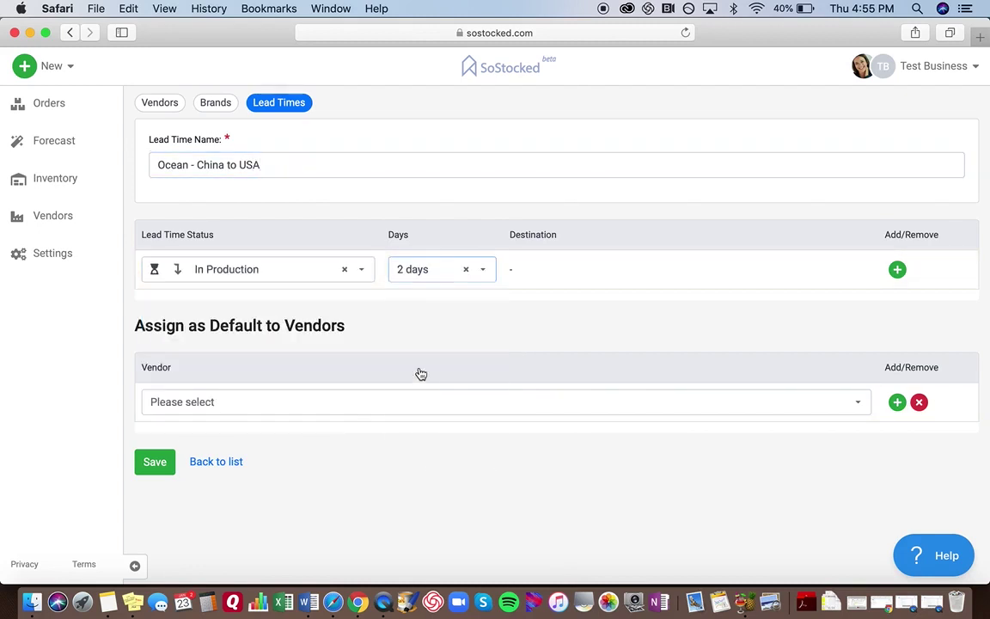
Step: Add an Ocean Freight stage of 2 days after the In Production stage
{"action": "left_click", "coordinate": [895, 275]}
{"action": "left_click", "coordinate": [241, 311]}
{"action": "left_click", "coordinate": [229, 407]}
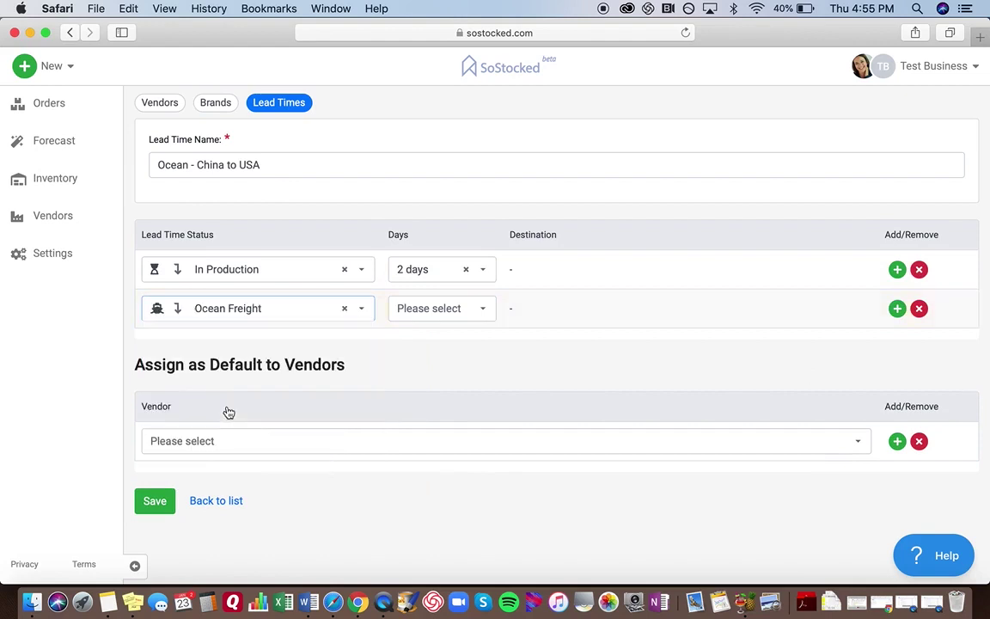
{"action": "left_click", "coordinate": [424, 316]}
{"action": "left_click", "coordinate": [425, 411]}
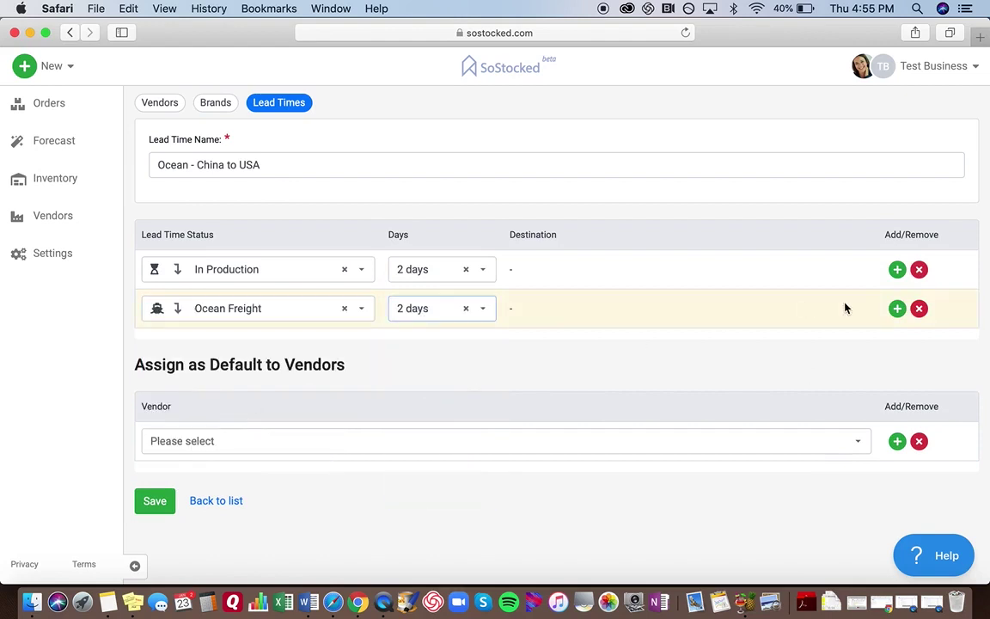
Step: Add a Customs Hold stage of 0 days after the Ocean Freight stage
{"action": "left_click", "coordinate": [897, 308]}
{"action": "left_click", "coordinate": [207, 347]}
{"action": "left_click", "coordinate": [205, 370]}
{"action": "left_click", "coordinate": [205, 344]}
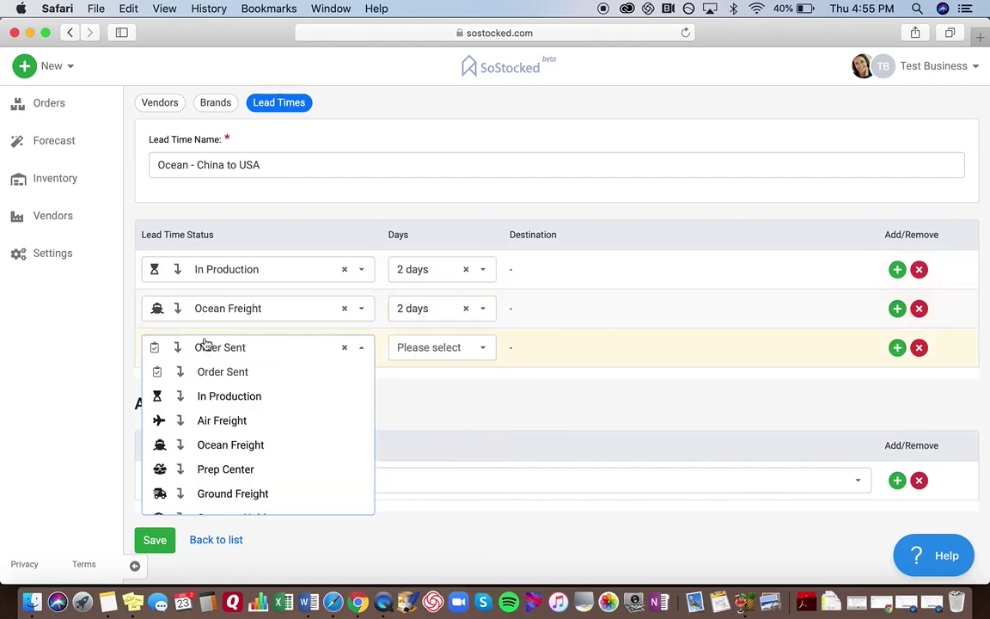
{"action": "scroll", "coordinate": [203, 468], "scroll_direction": "down", "scroll_amount": 3}
{"action": "left_click", "coordinate": [202, 456]}
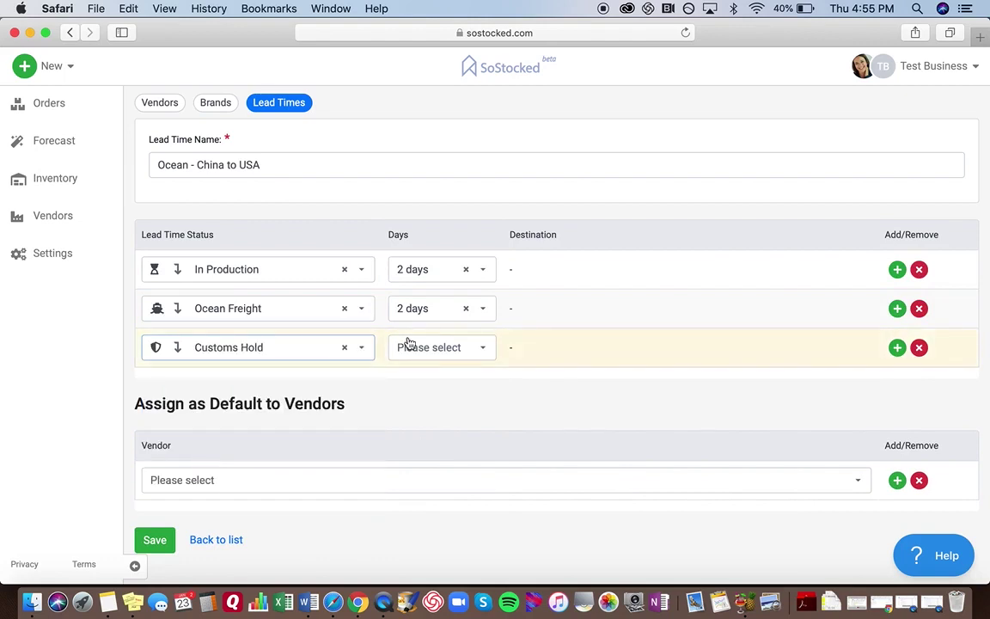
{"action": "left_click", "coordinate": [426, 349]}
{"action": "left_click", "coordinate": [419, 403]}
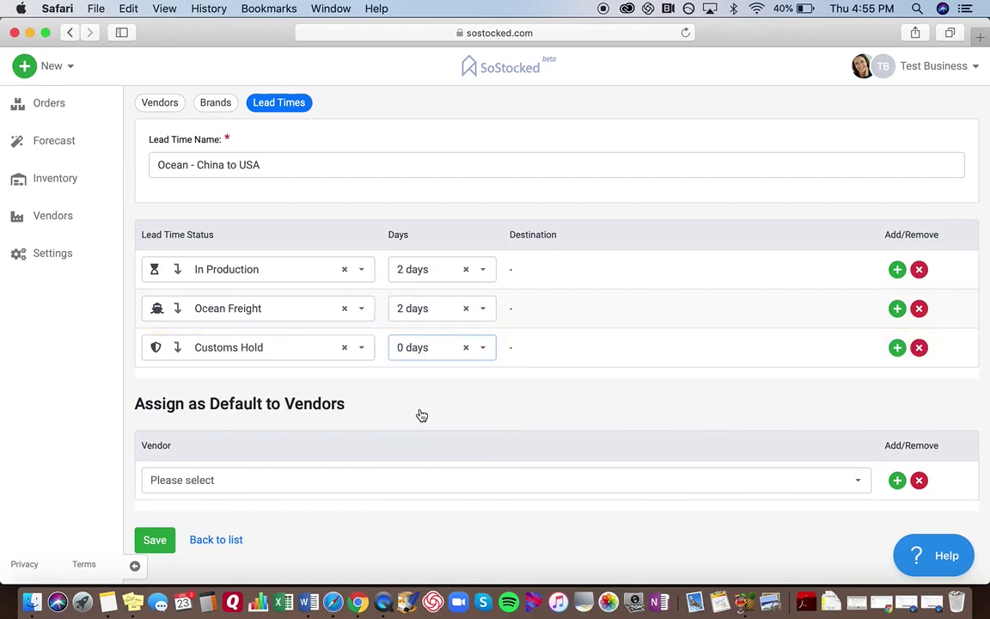
Step: Add a Ground Freight stage of 5 days after the Customs Hold stage
{"action": "left_click", "coordinate": [896, 348]}
{"action": "left_click", "coordinate": [221, 388]}
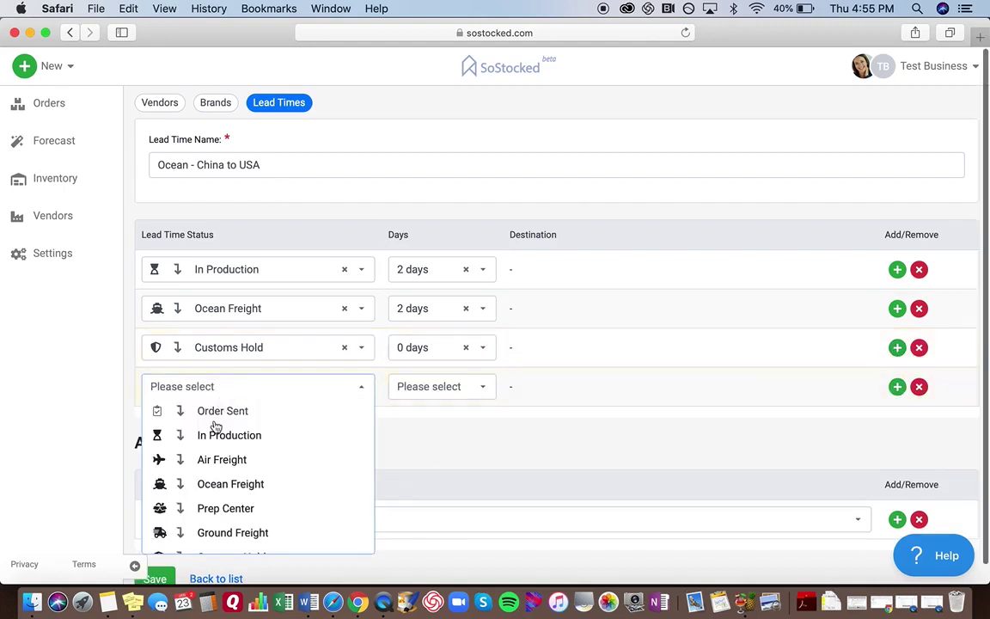
{"action": "scroll", "coordinate": [209, 506], "scroll_direction": "down", "scroll_amount": 2}
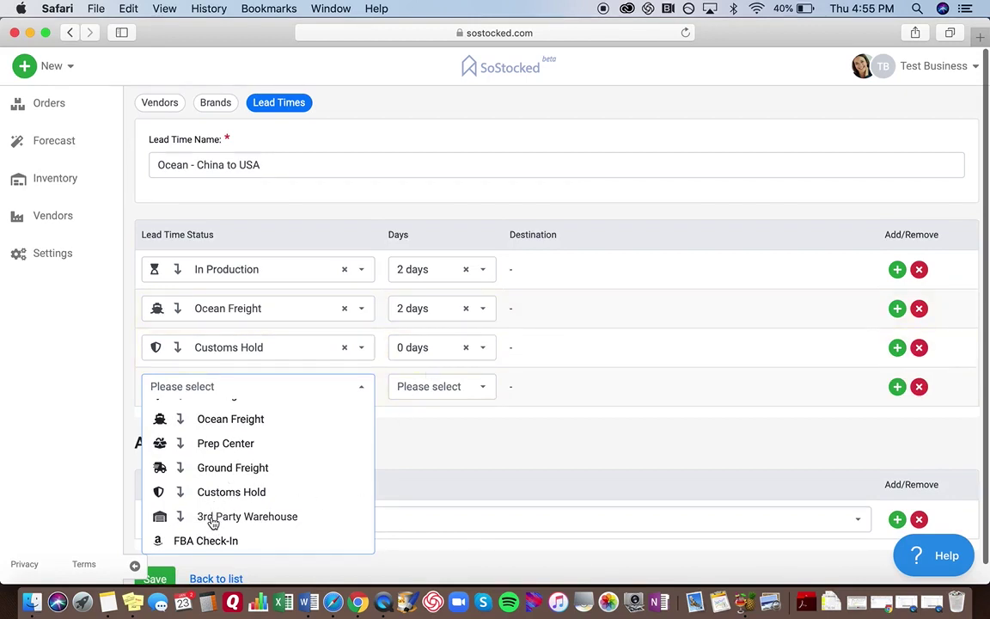
{"action": "left_click", "coordinate": [205, 469]}
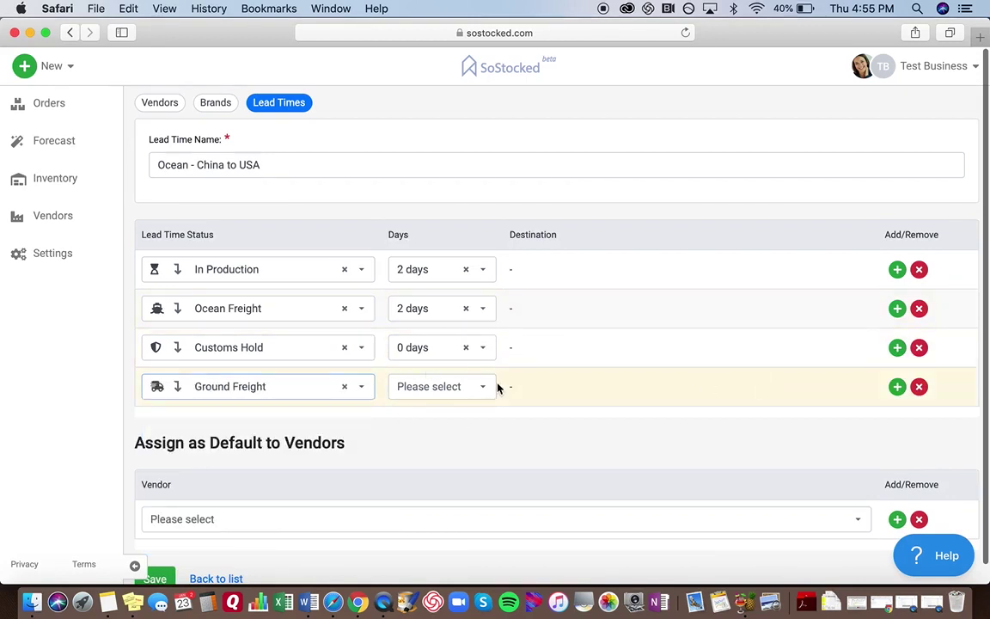
{"action": "left_click", "coordinate": [434, 388]}
{"action": "left_click", "coordinate": [429, 354]}
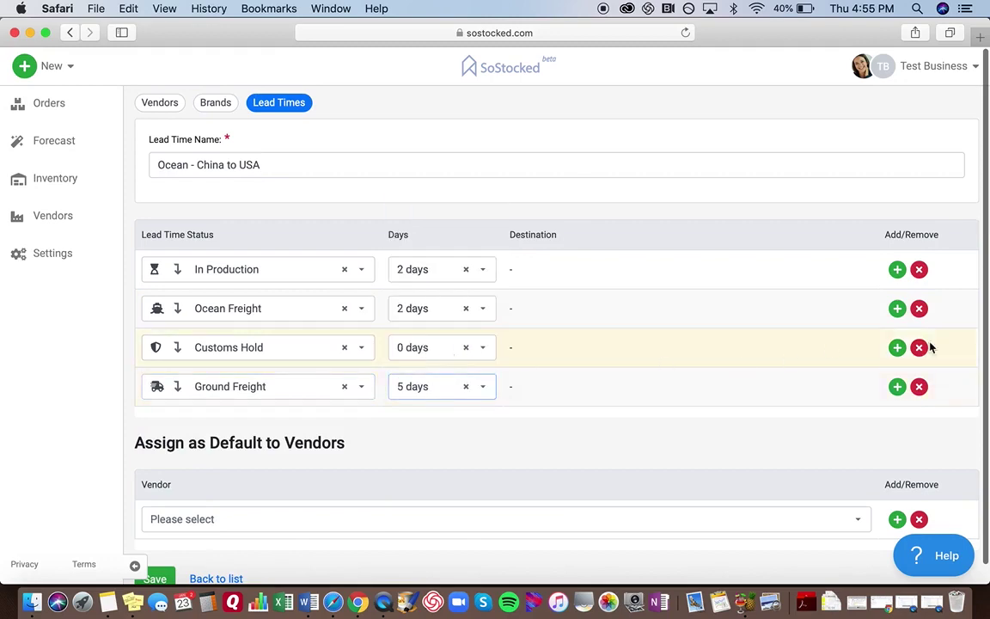
Step: Add a 3rd Party Warehouse stage of 2 days with Verve Shipping as its destination, and save the lead time
{"action": "left_click", "coordinate": [896, 388]}
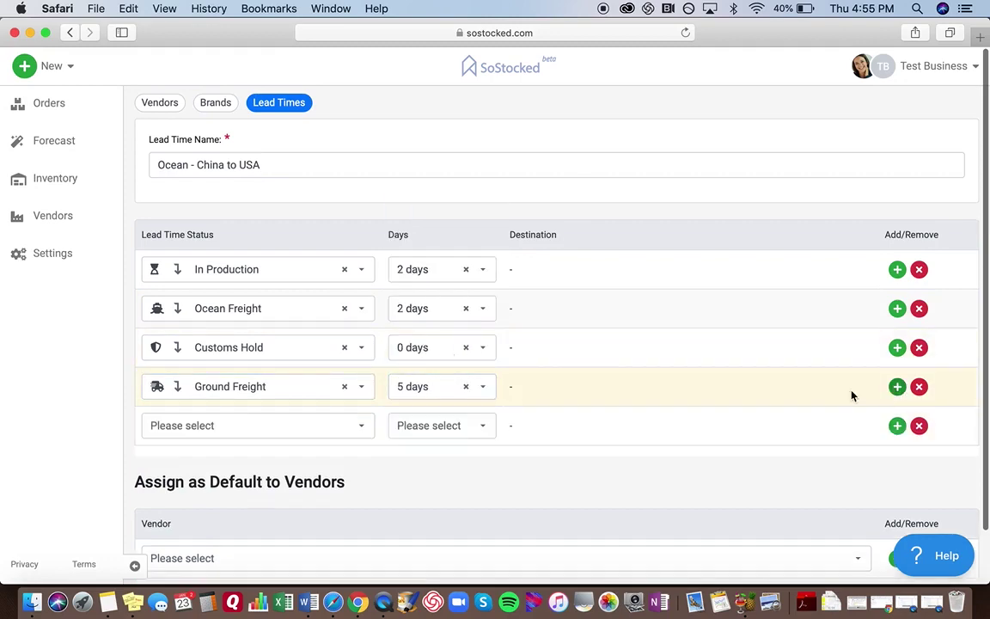
{"action": "left_click", "coordinate": [177, 427]}
{"action": "scroll", "coordinate": [181, 387], "scroll_direction": "down", "scroll_amount": 3}
{"action": "left_click", "coordinate": [190, 319]}
{"action": "left_click", "coordinate": [436, 375]}
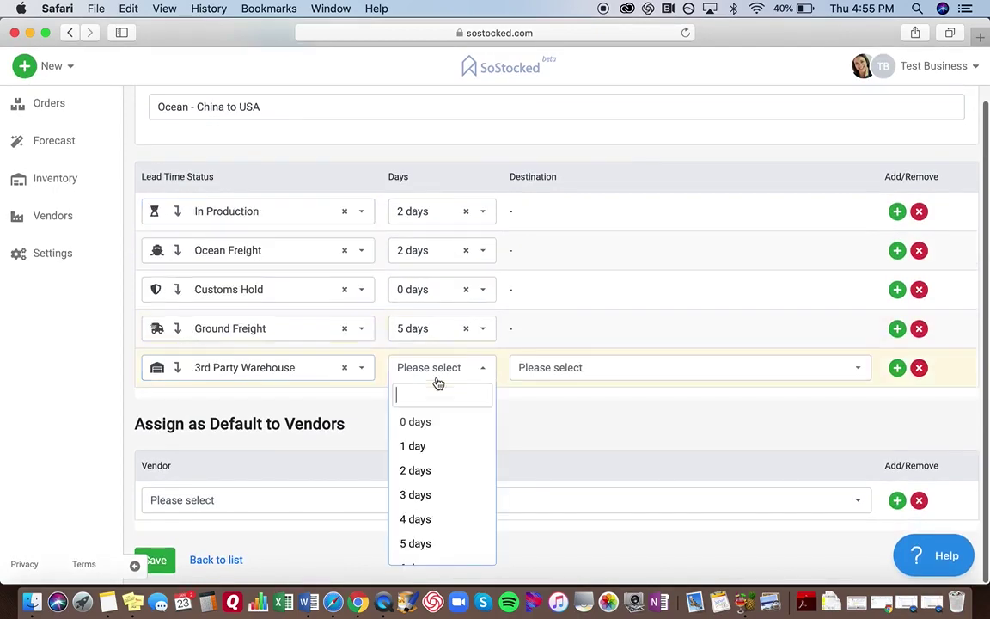
{"action": "left_click", "coordinate": [426, 470]}
{"action": "left_click", "coordinate": [563, 367]}
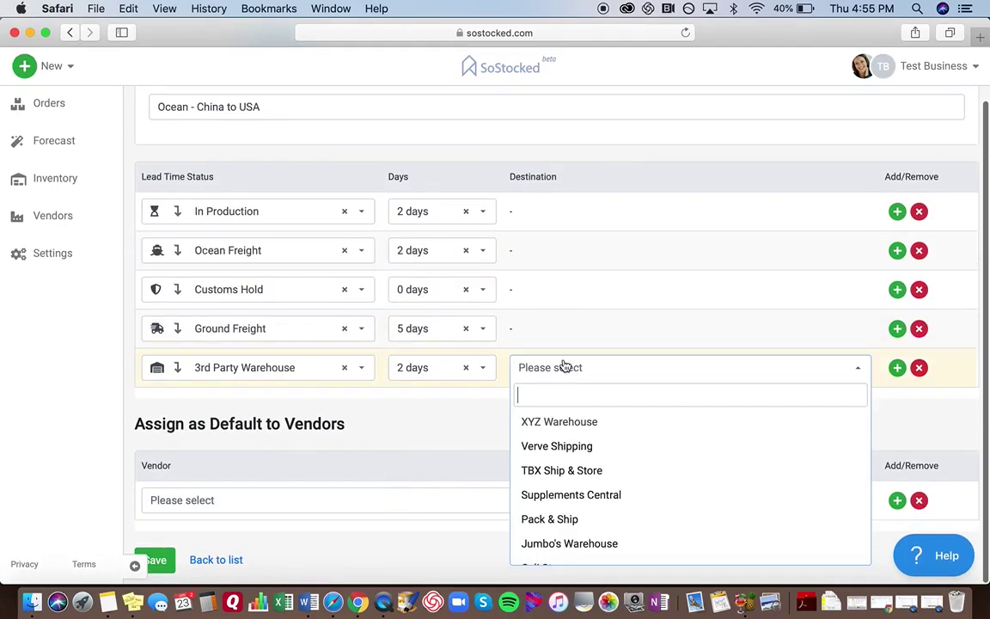
{"action": "left_click", "coordinate": [563, 452]}
{"action": "scroll", "coordinate": [572, 455], "scroll_direction": "down", "scroll_amount": 2}
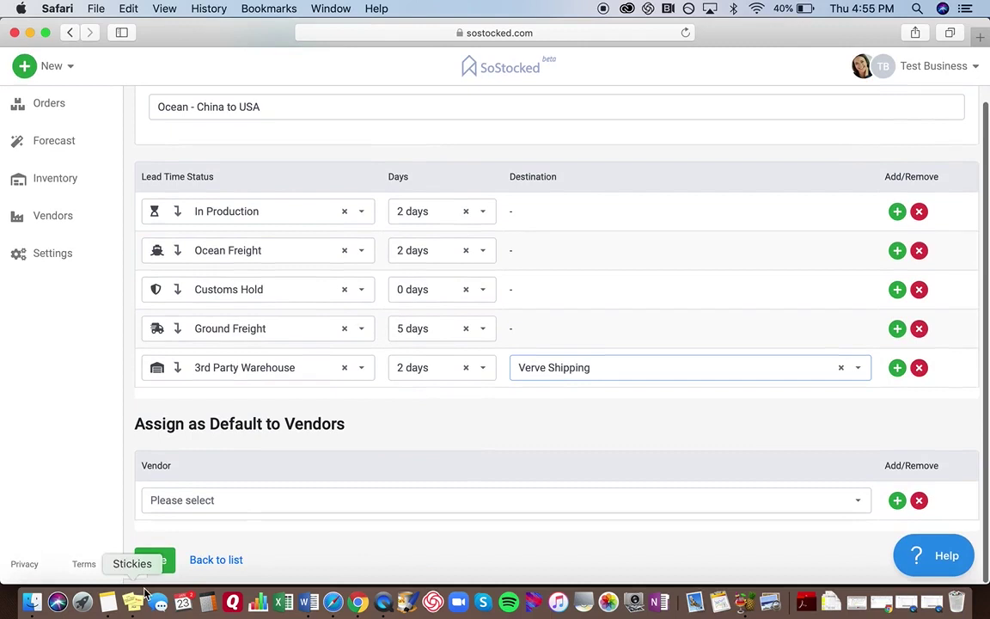
{"action": "left_click", "coordinate": [157, 564]}
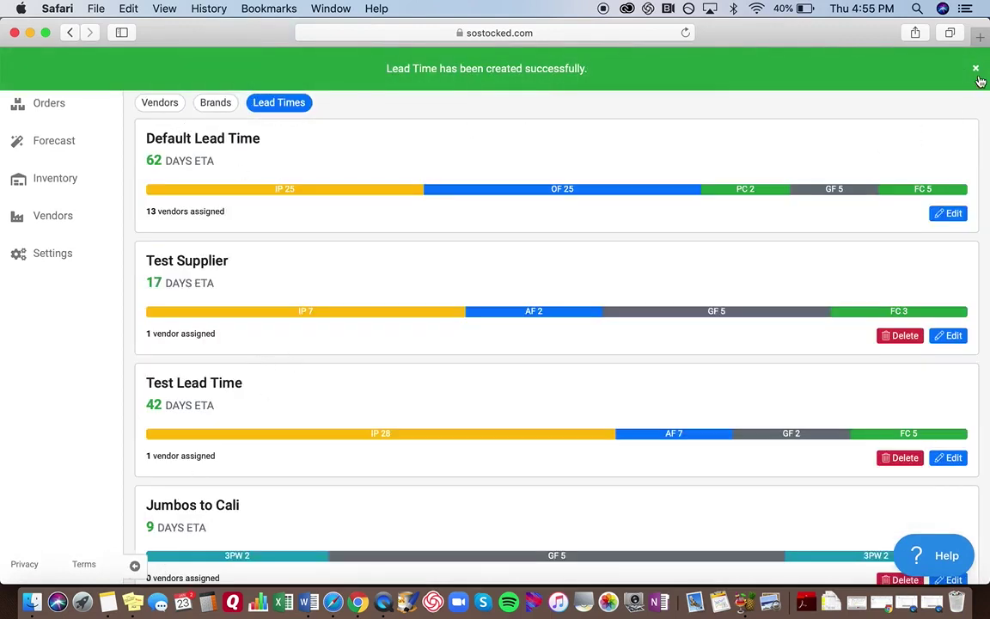
Step: Review the lead times list, including the China to USA (Air) and Ocean - China to USA entries
{"action": "scroll", "coordinate": [542, 287], "scroll_direction": "down", "scroll_amount": 6}
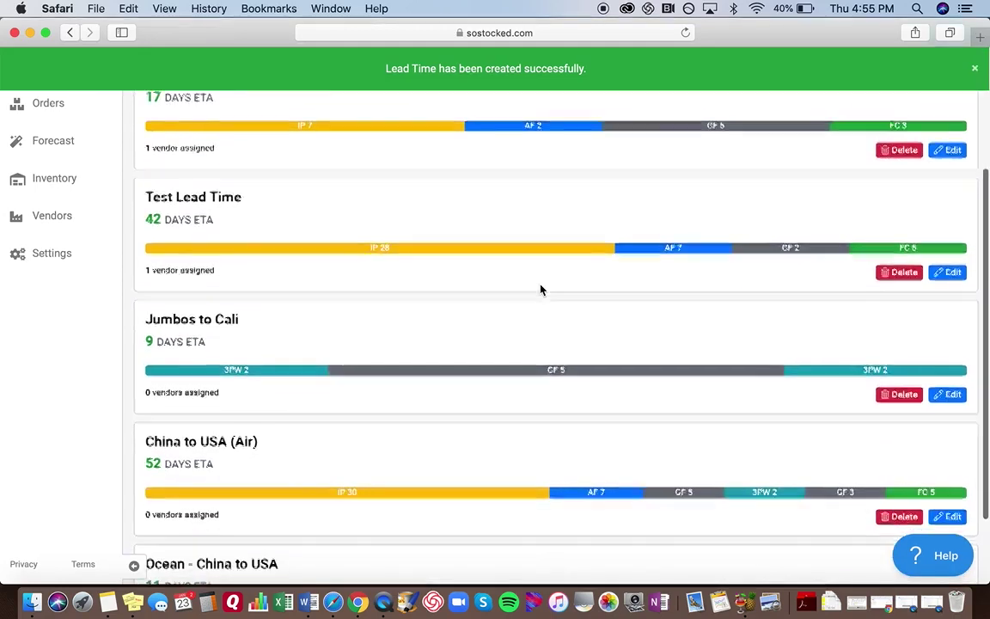
{"action": "scroll", "coordinate": [542, 287], "scroll_direction": "up", "scroll_amount": 6}
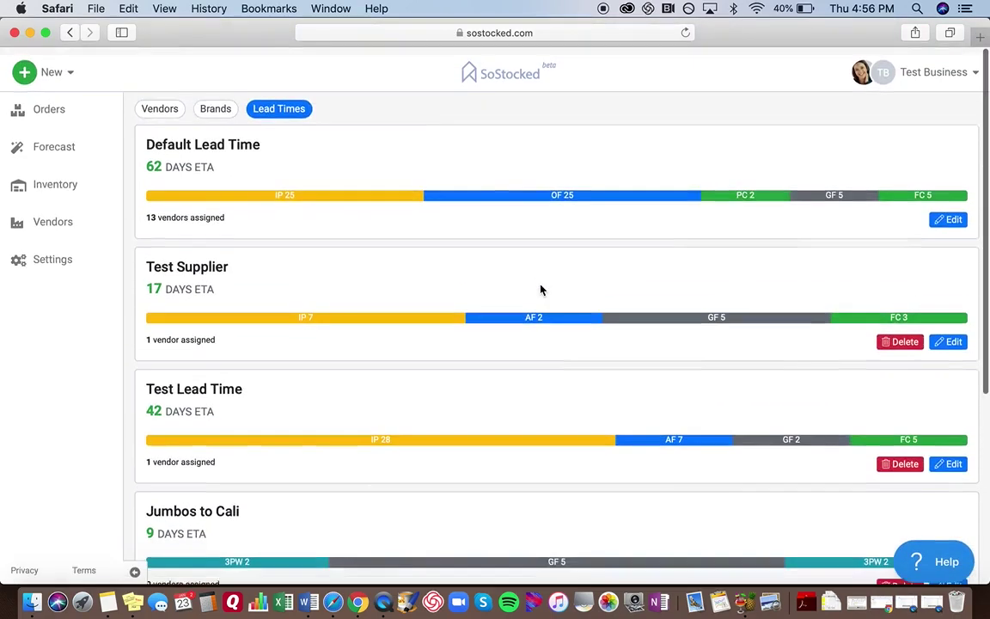
{"action": "scroll", "coordinate": [236, 318], "scroll_direction": "down", "scroll_amount": 1}
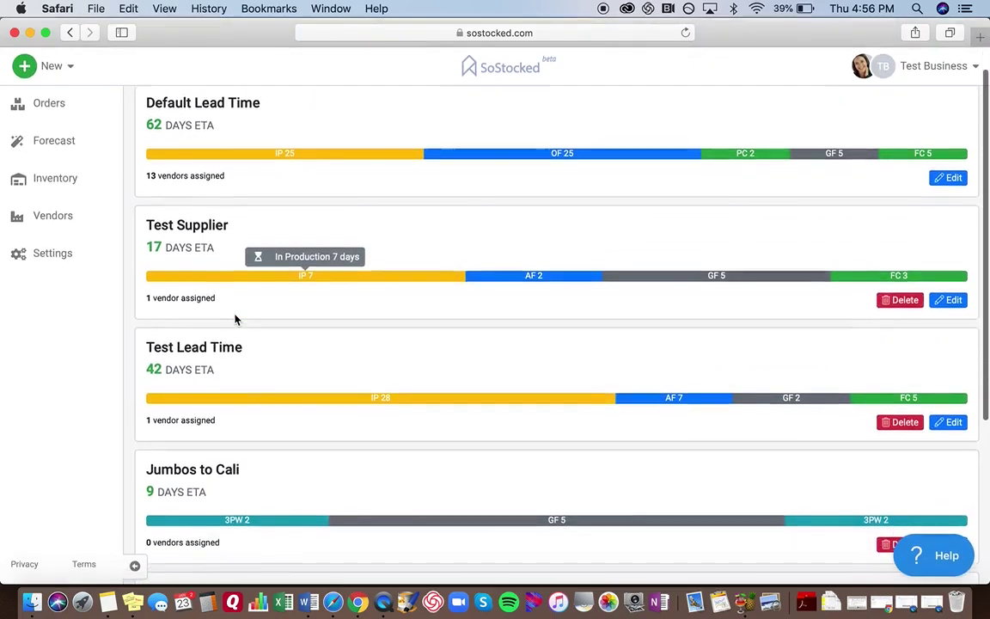
{"action": "scroll", "coordinate": [236, 319], "scroll_direction": "down", "scroll_amount": 5}
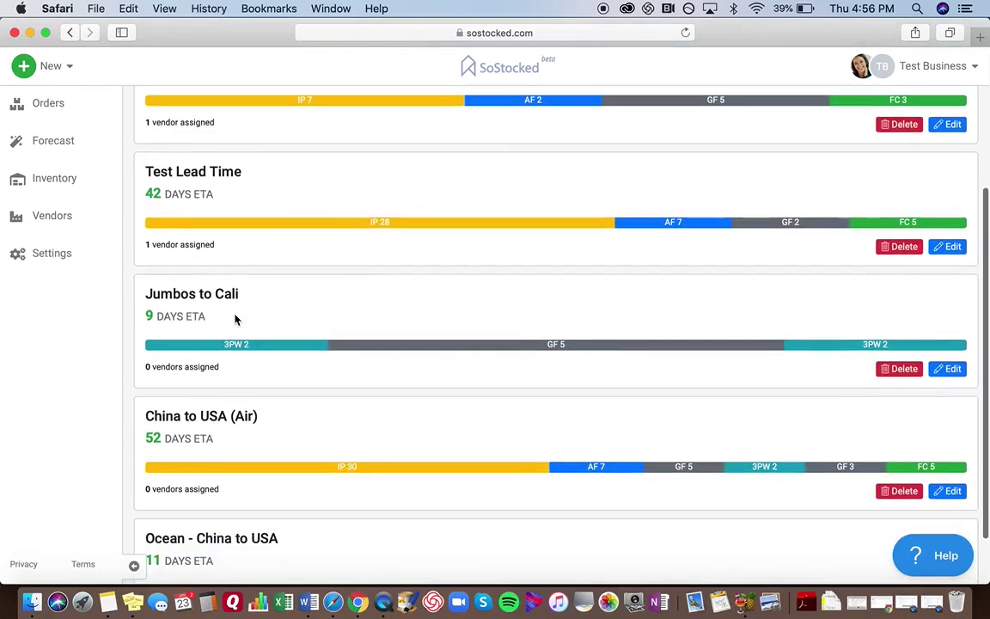